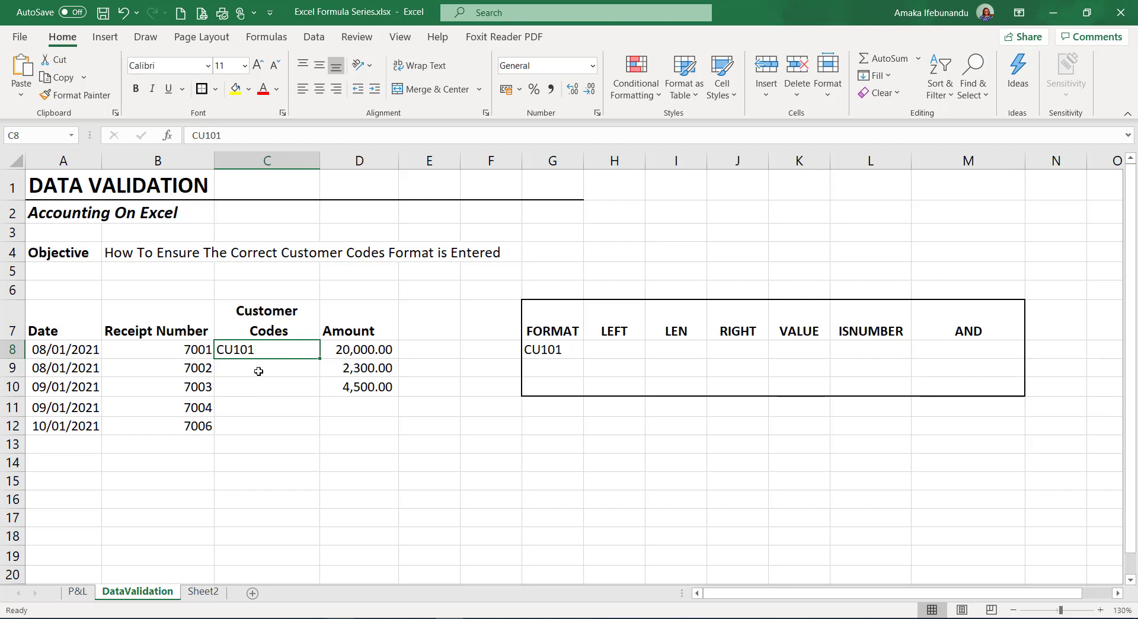
{"action": "left_click_drag", "start_coordinate": [258, 372], "coordinate": [275, 480]}
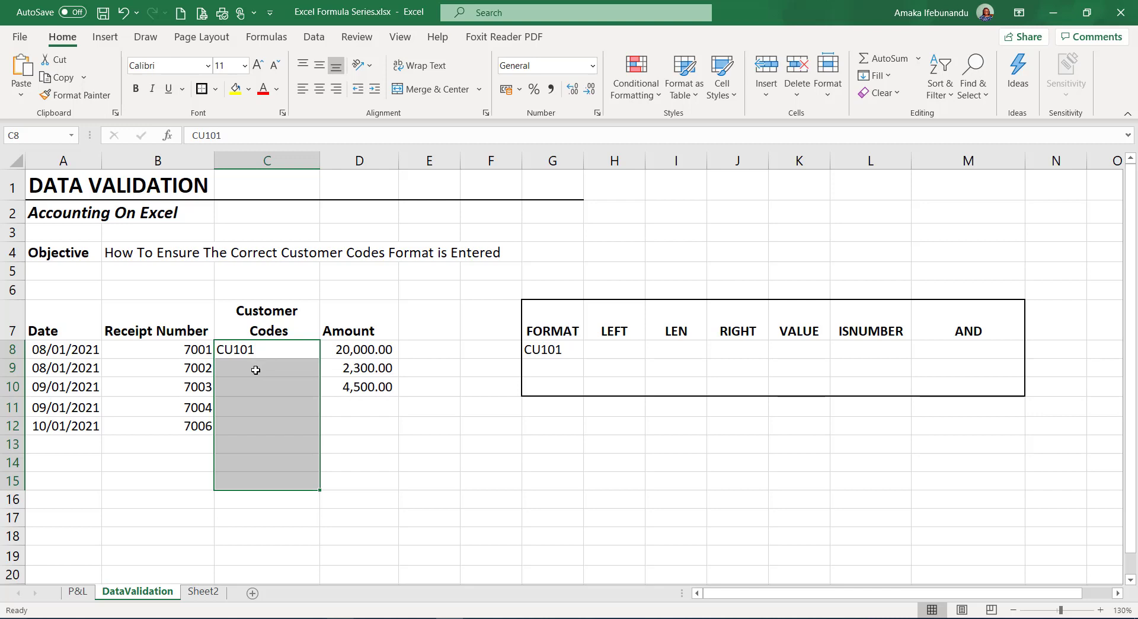
{"action": "left_click", "coordinate": [255, 369]}
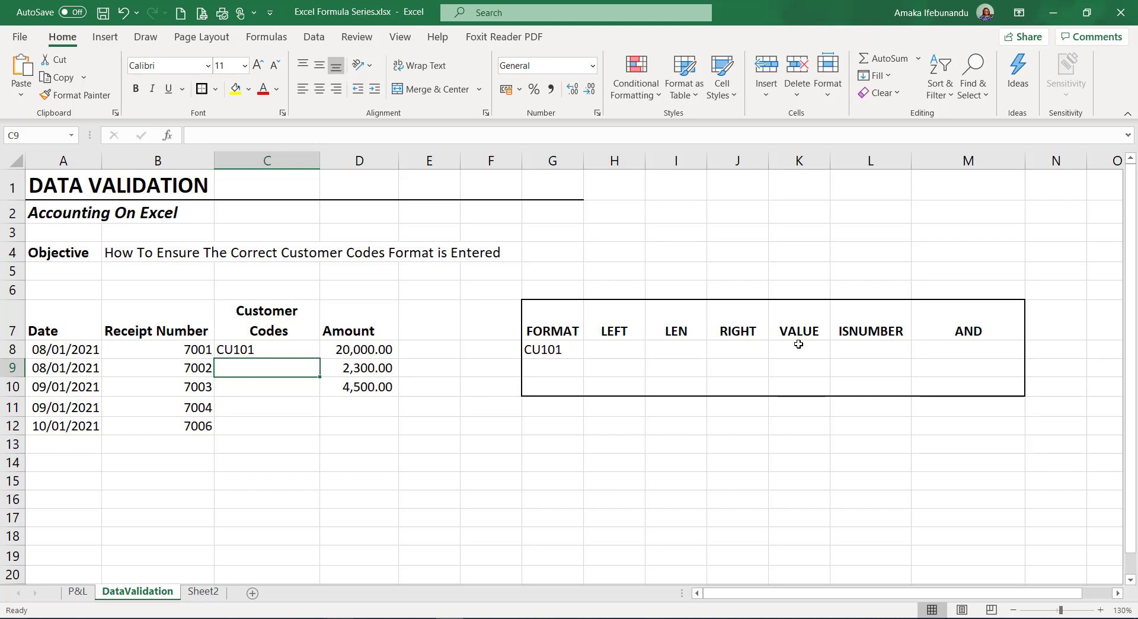
Enter the formula =LEFT(C8,2)="CU" in H8 to test whether the customer code starts with CU.
{"action": "left_click", "coordinate": [613, 349]}
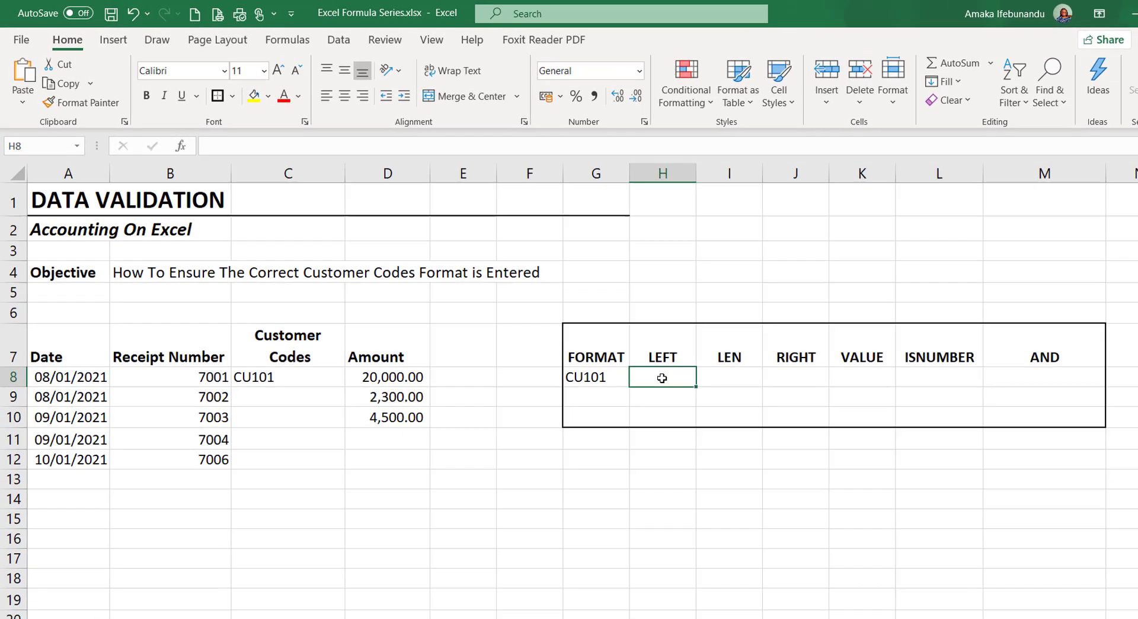
{"action": "type", "text": "="}
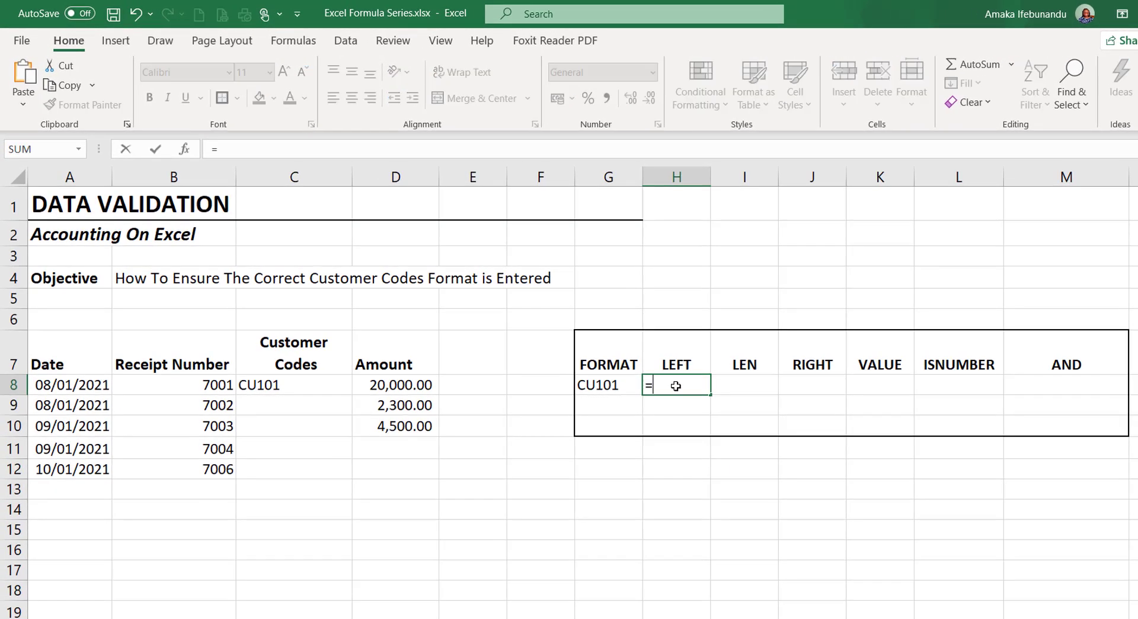
{"action": "type", "text": "LEFT("}
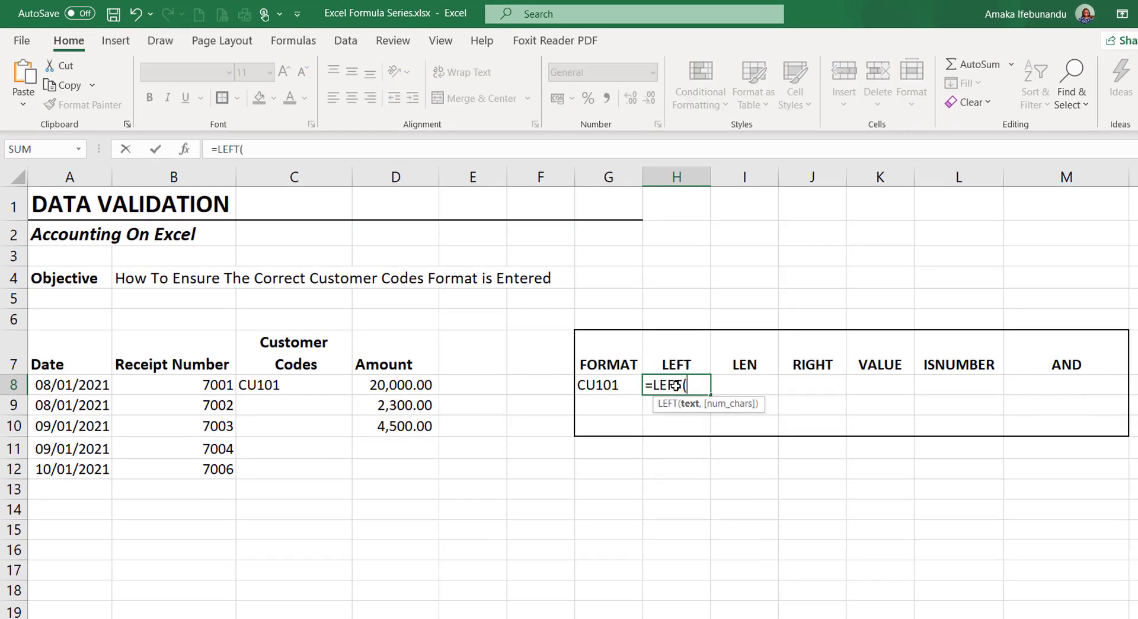
{"action": "left_click", "coordinate": [300, 384]}
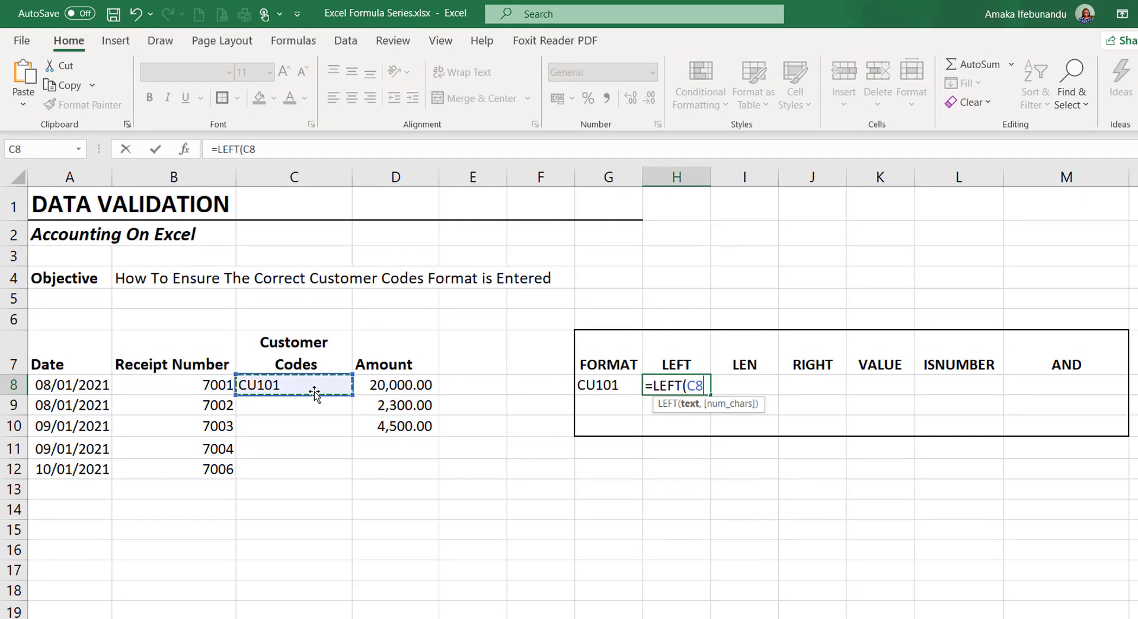
{"action": "type", "text": ",2"}
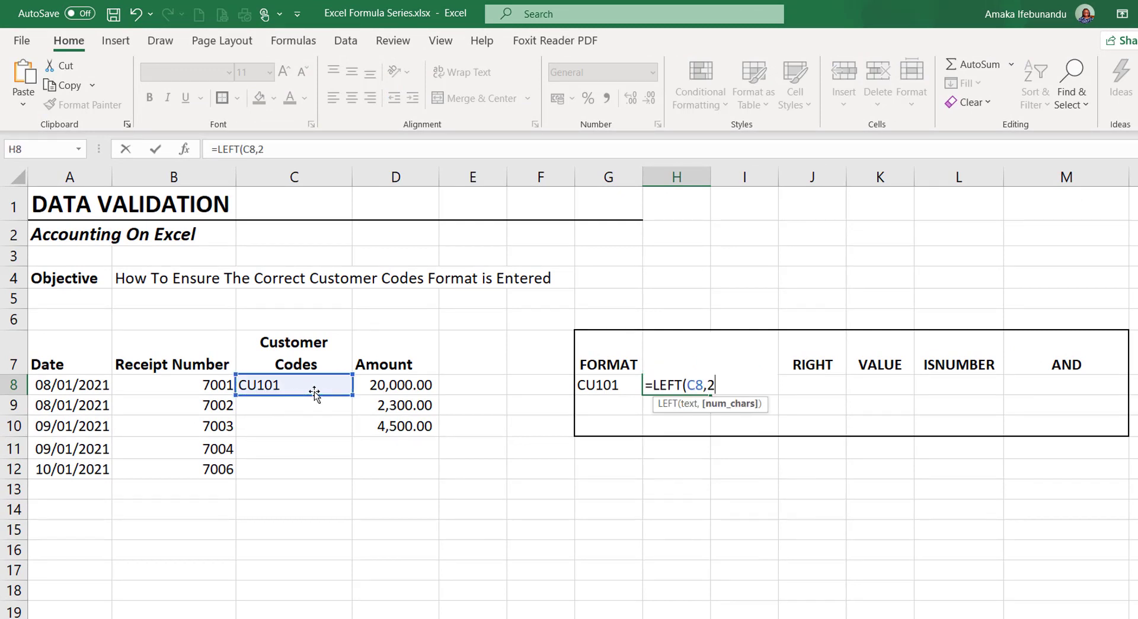
{"action": "type", "text": ")"}
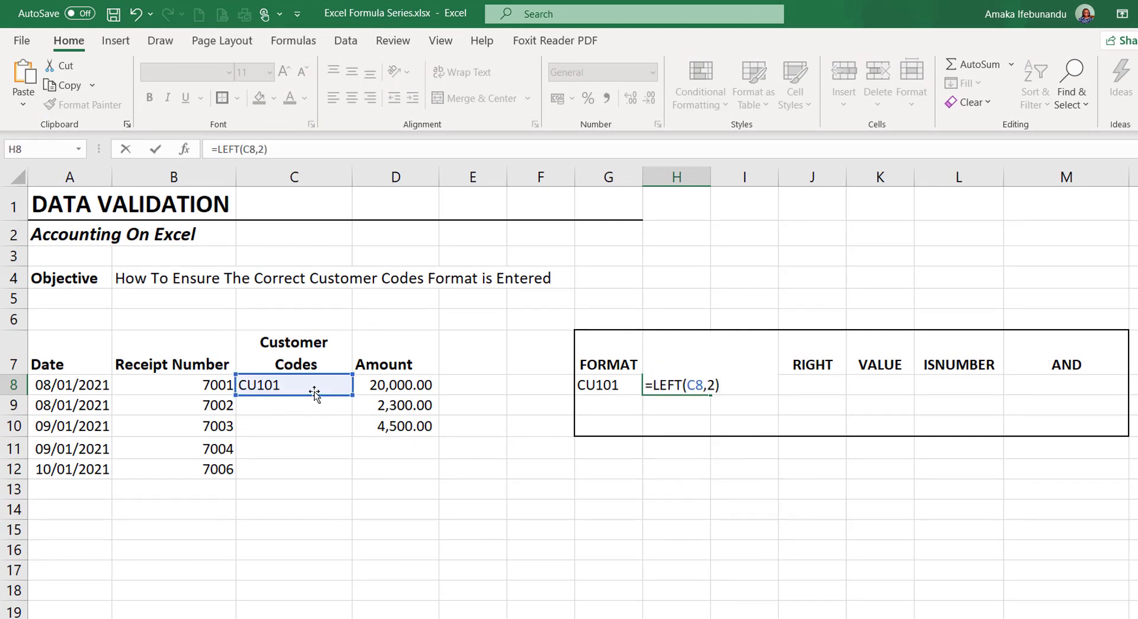
{"action": "type", "text": "=\"CU\""}
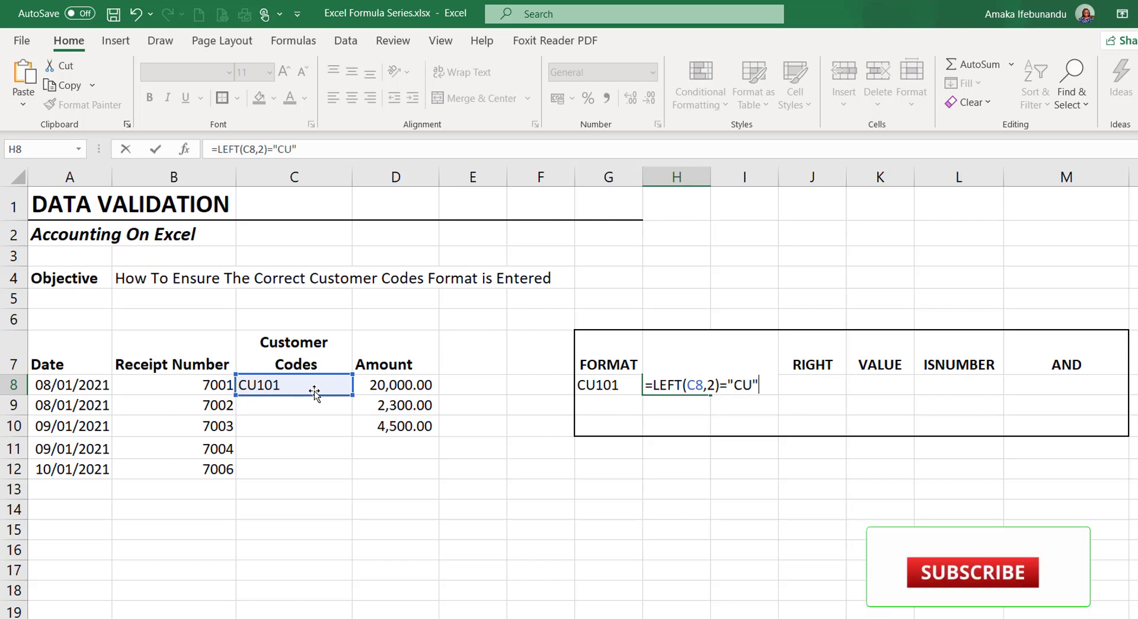
{"action": "key", "text": "Return"}
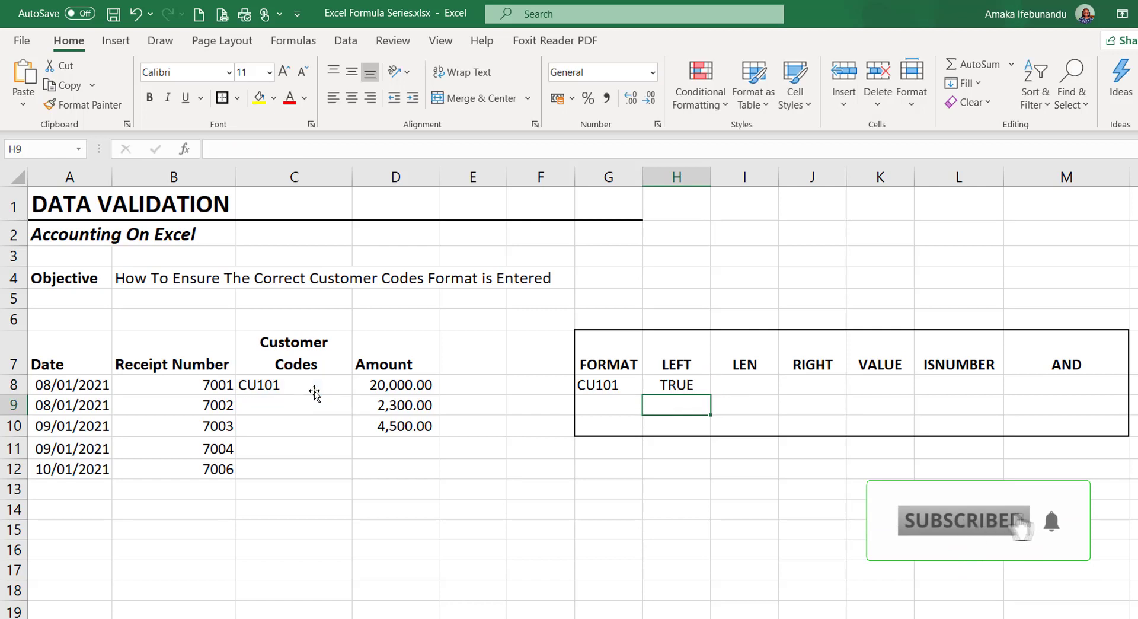
{"action": "left_click", "coordinate": [659, 380]}
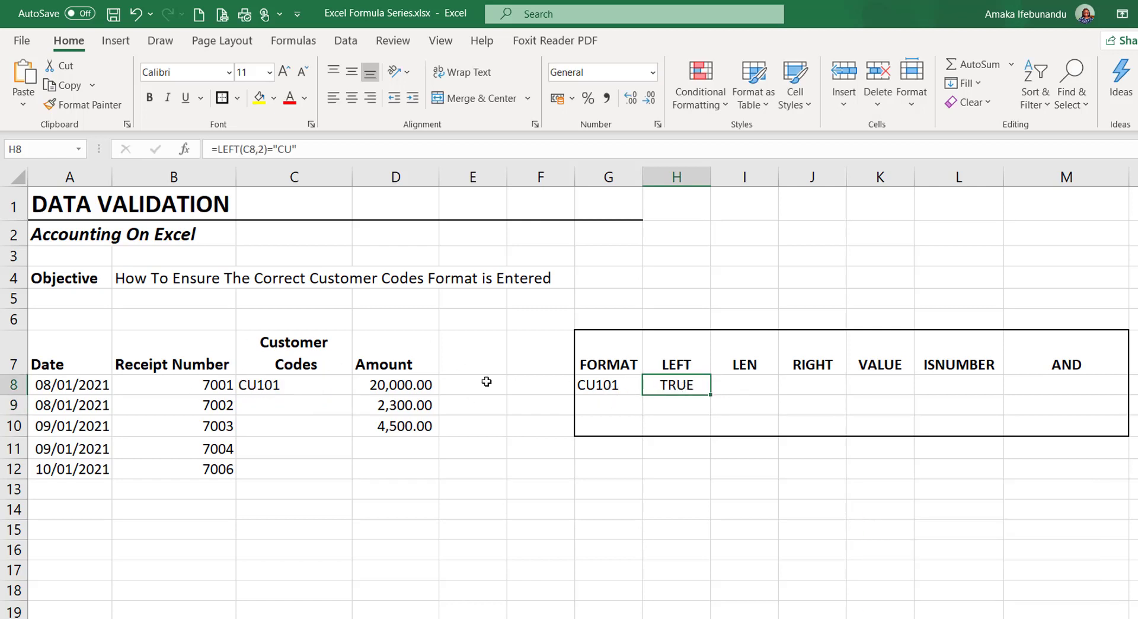
Enter the formula =LEN(C8)=5 in I8 to test whether the customer code has five characters.
{"action": "left_click", "coordinate": [744, 388]}
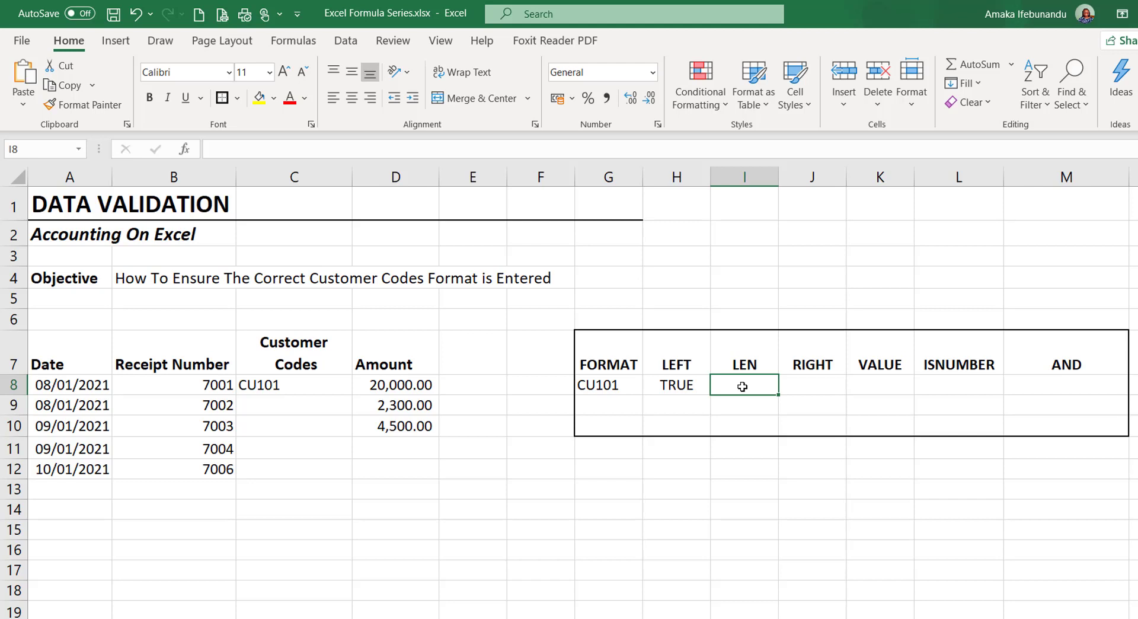
{"action": "type", "text": "=LEB"}
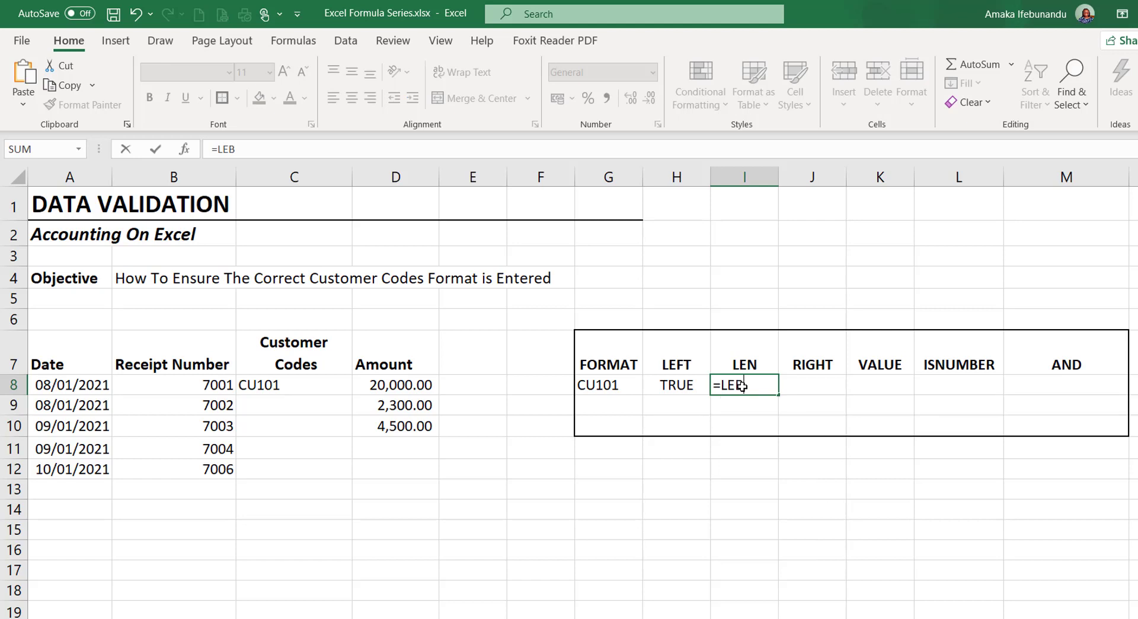
{"action": "key", "text": "BackSpace"}
{"action": "type", "text": "N"}
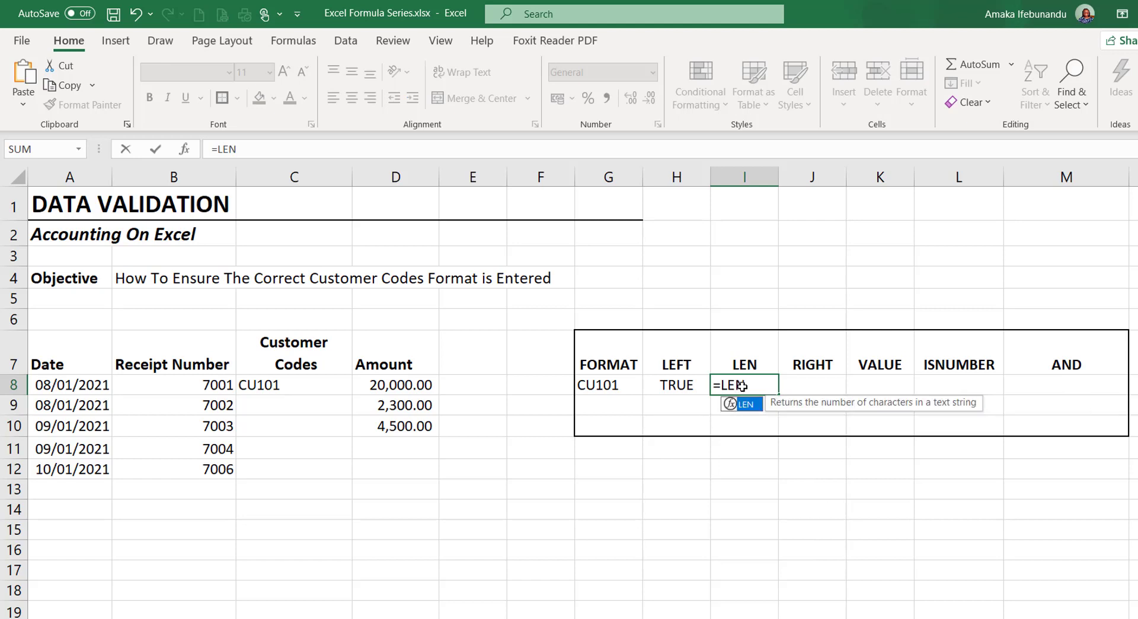
{"action": "type", "text": "("}
{"action": "left_click", "coordinate": [280, 388]}
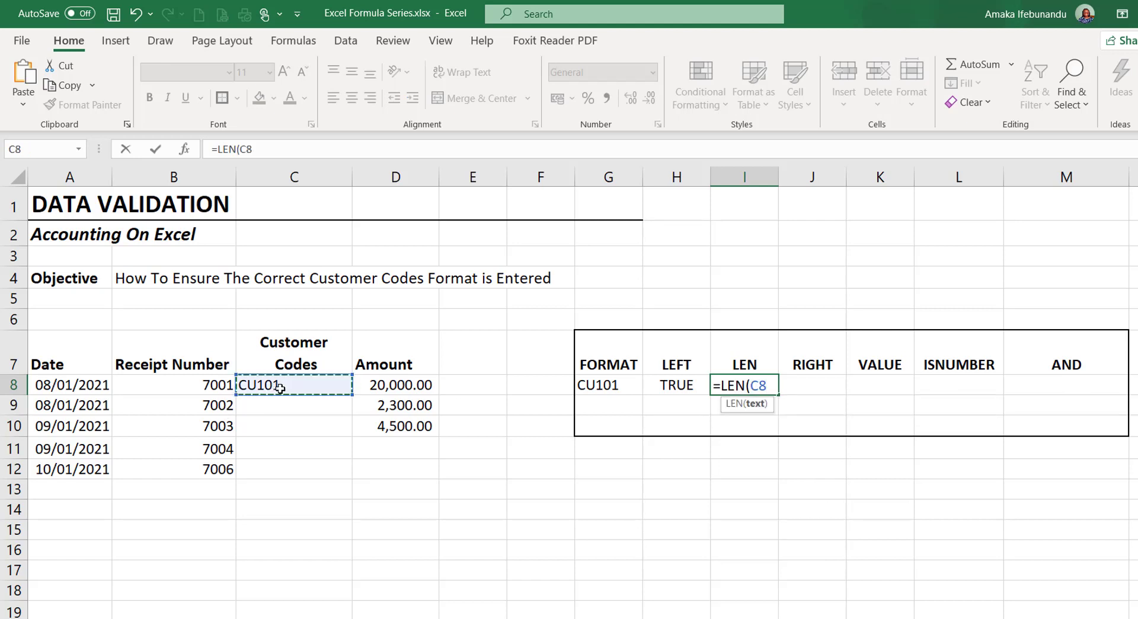
{"action": "type", "text": ")=5"}
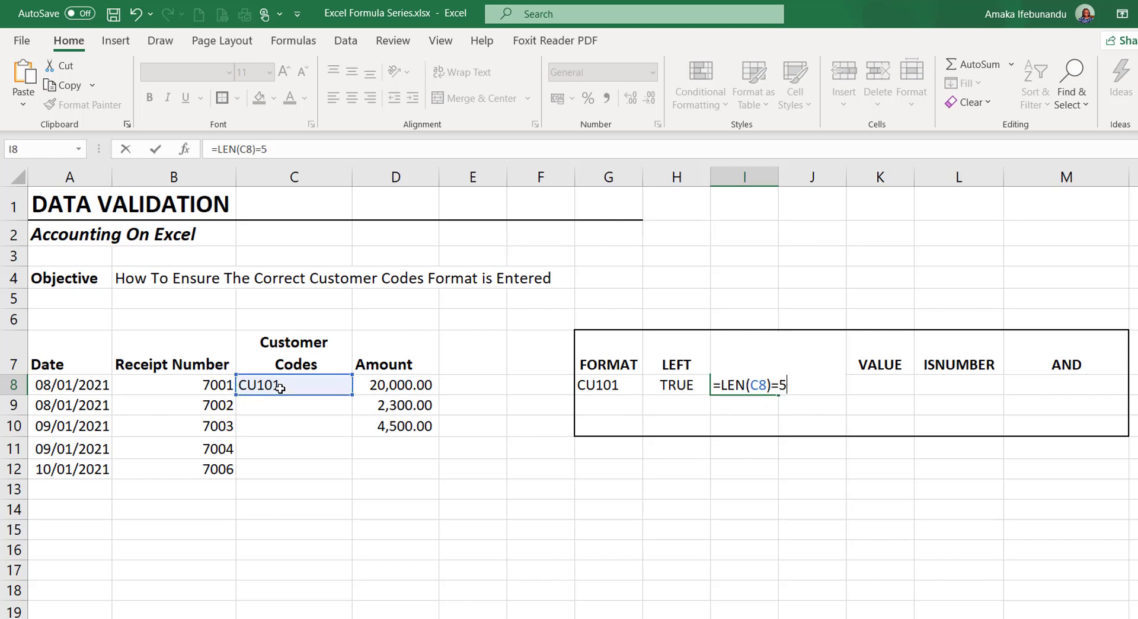
{"action": "key", "text": "Return"}
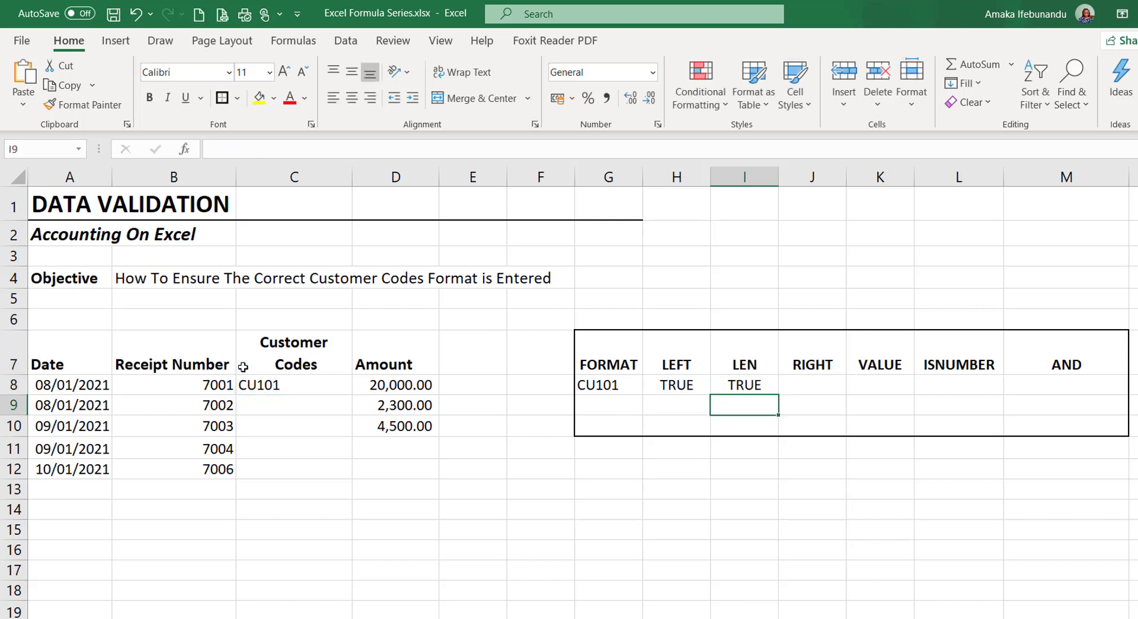
Enter the formula =RIGHT(C8,3) in J8 to extract the last three characters of the customer code.
{"action": "left_click", "coordinate": [812, 383]}
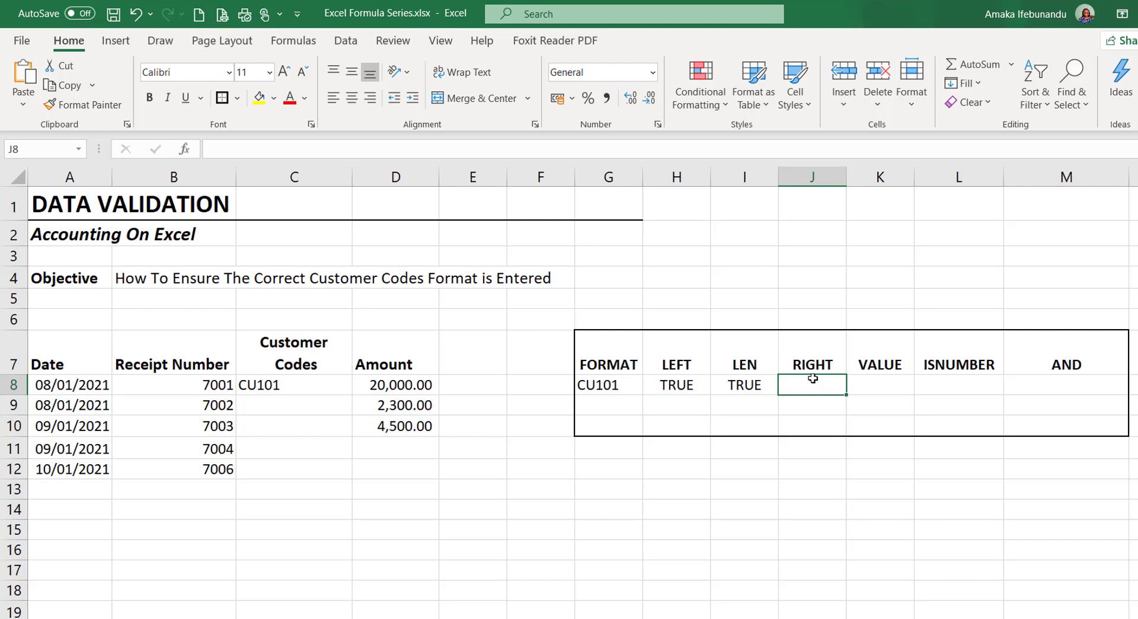
{"action": "type", "text": "=RIG"}
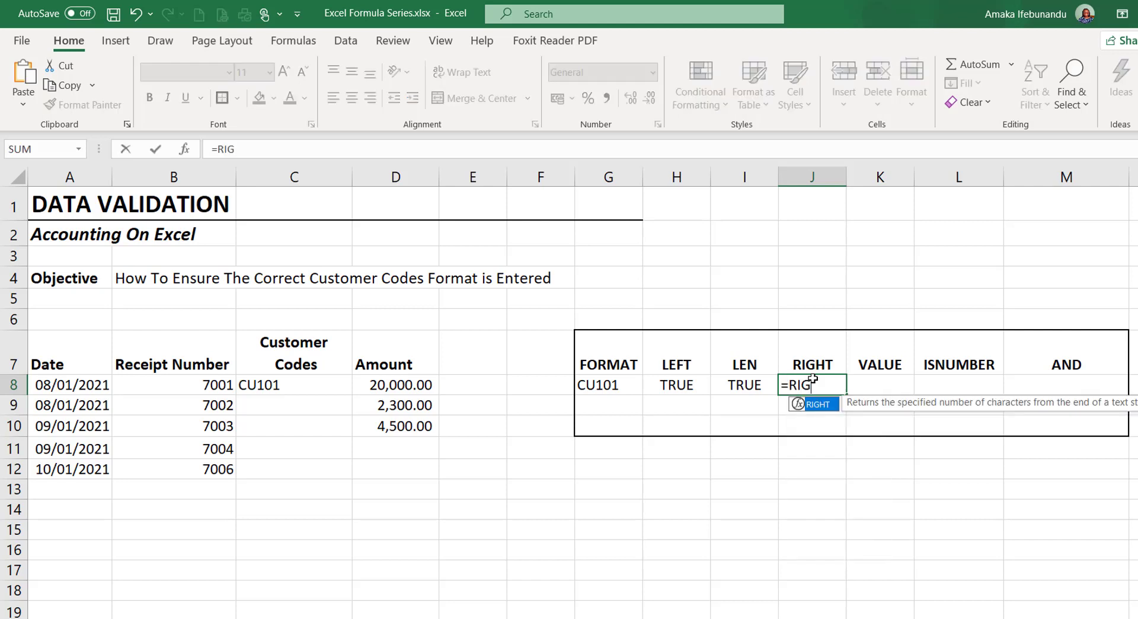
{"action": "type", "text": "HT("}
{"action": "left_click", "coordinate": [314, 385]}
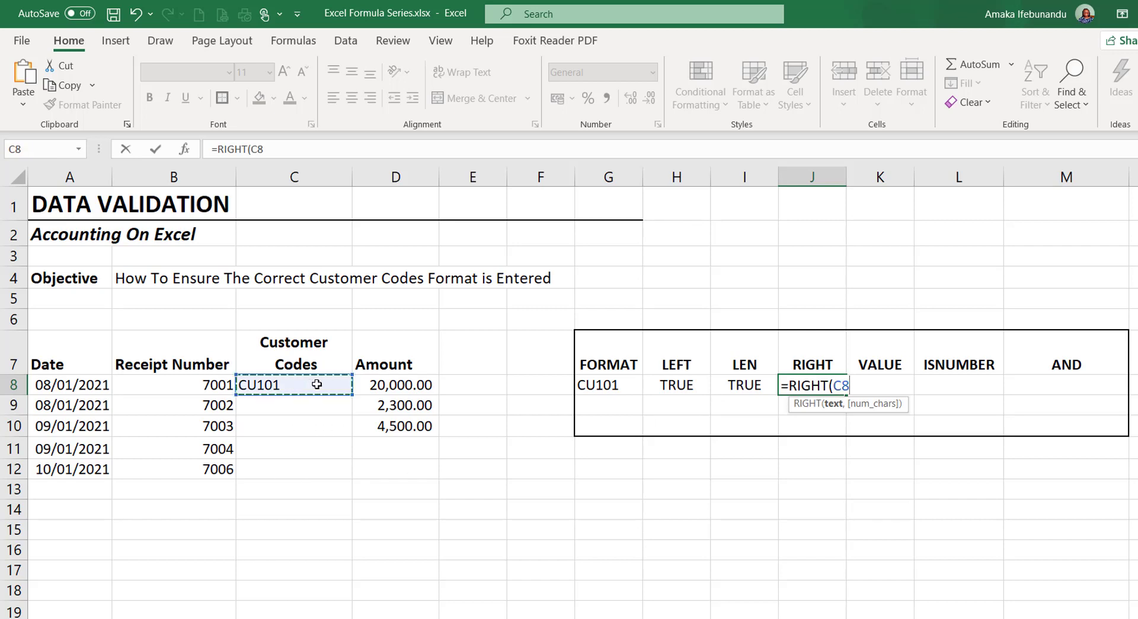
{"action": "type", "text": ",3"}
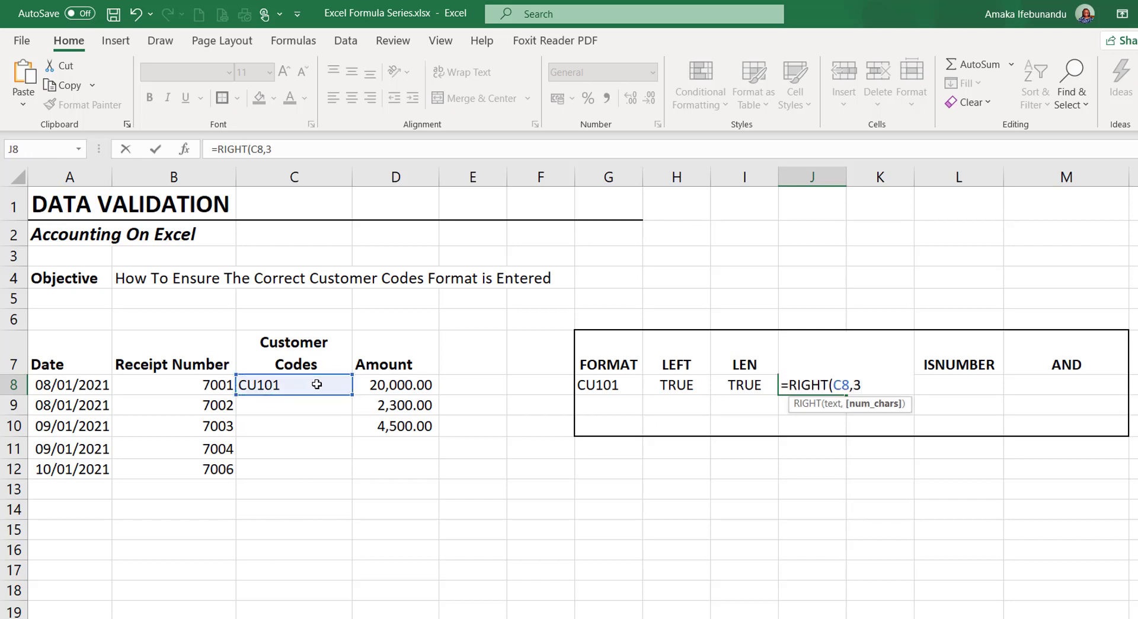
{"action": "type", "text": ")"}
{"action": "key", "text": "Return"}
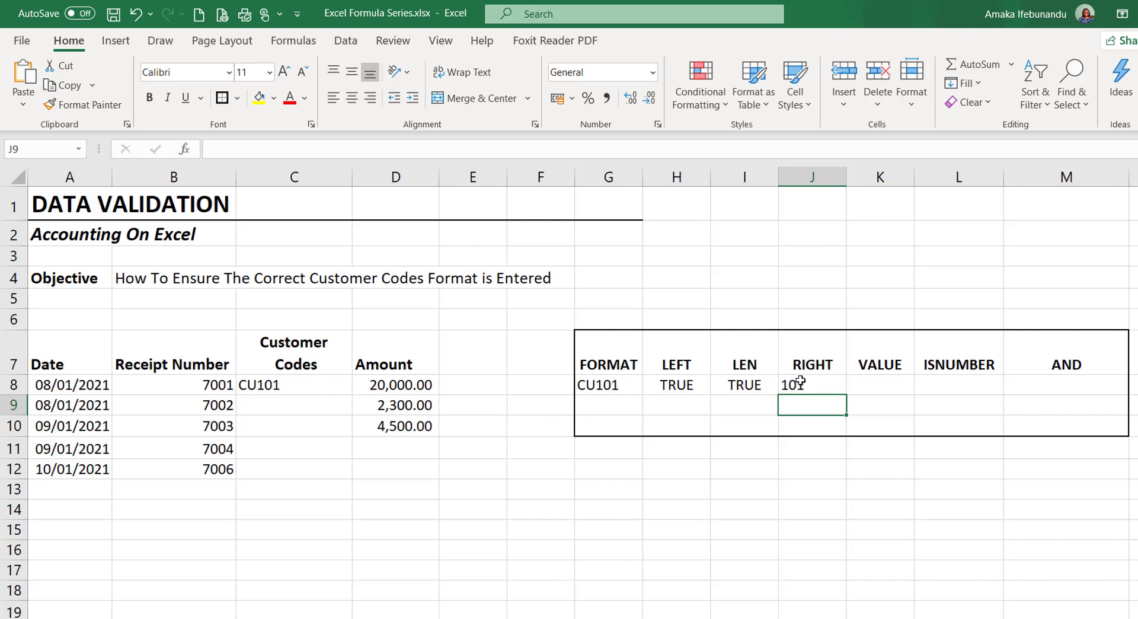
Enter the formula =VALUE(RIGHT(C8,3)) in K8 to convert the code's last three characters to a number.
{"action": "left_click", "coordinate": [882, 383]}
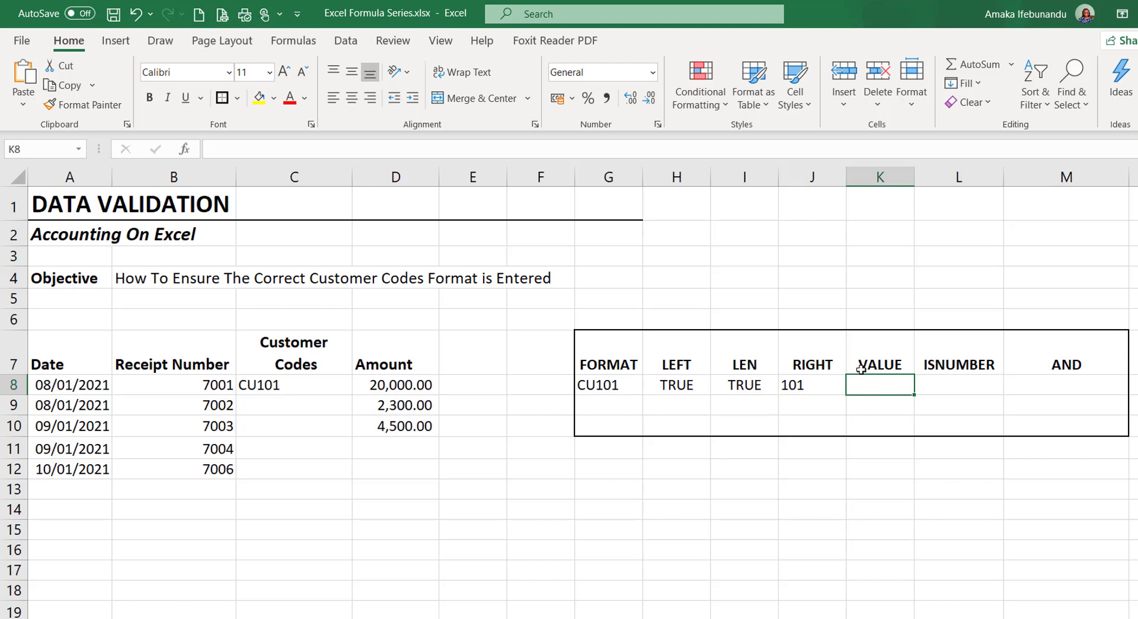
{"action": "type", "text": "=VA"}
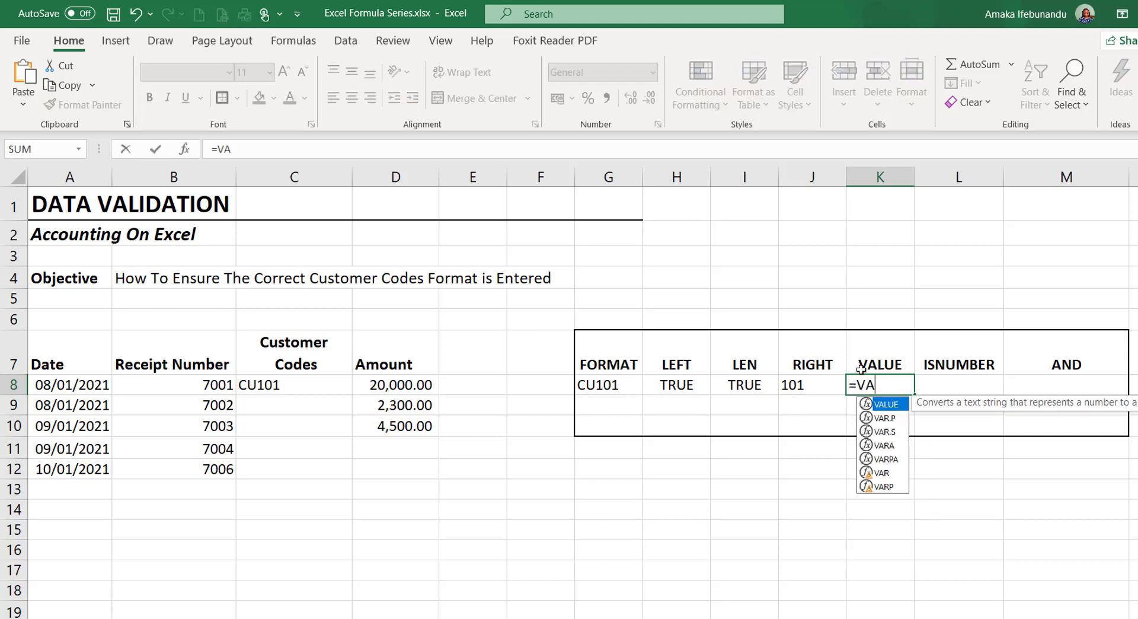
{"action": "type", "text": "LUE"}
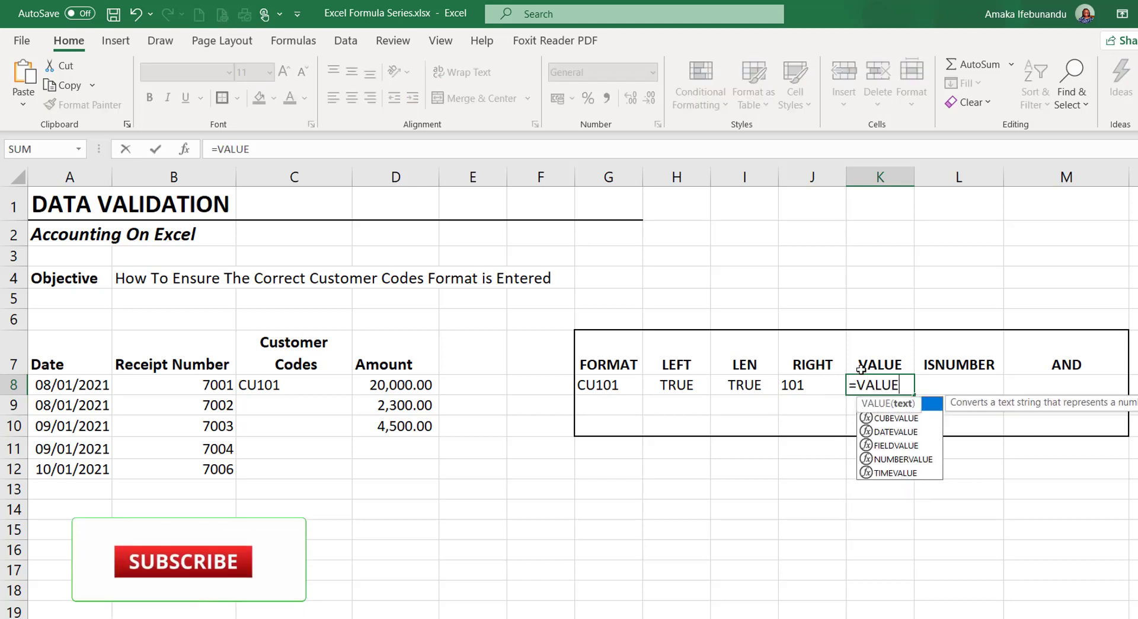
{"action": "type", "text": "(RIGH"}
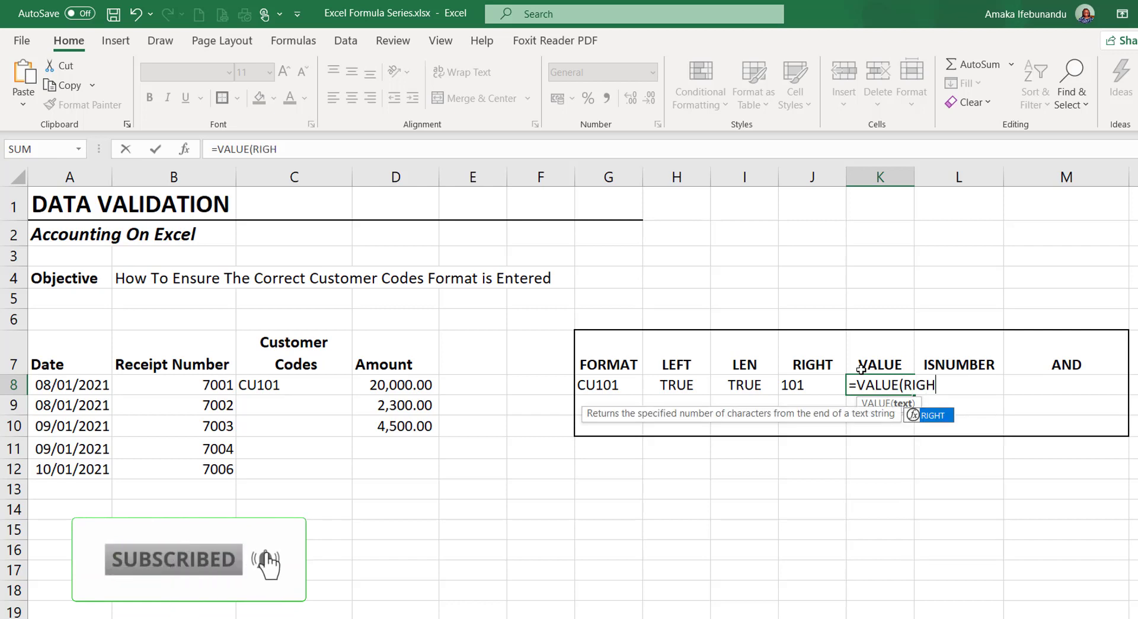
{"action": "type", "text": "T("}
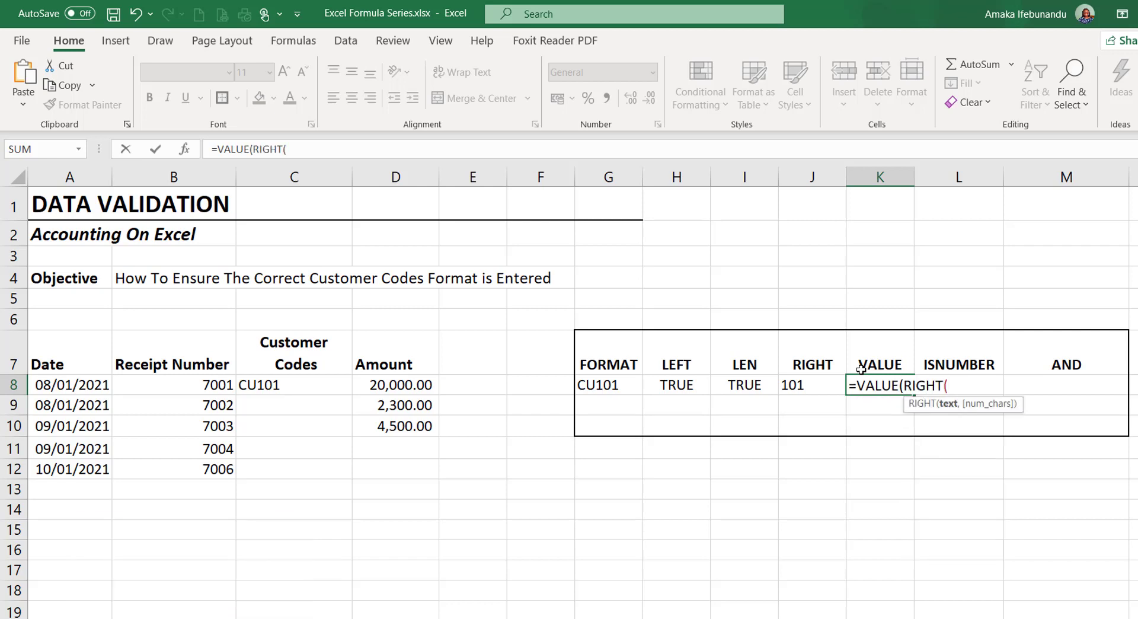
{"action": "left_click", "coordinate": [294, 384]}
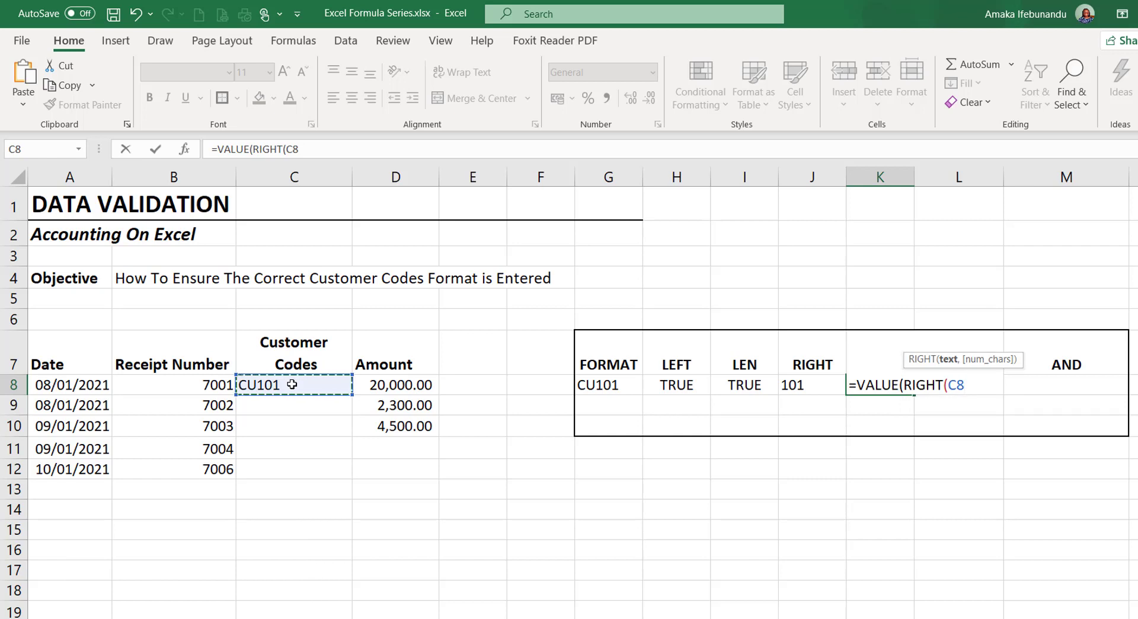
{"action": "type", "text": ",3"}
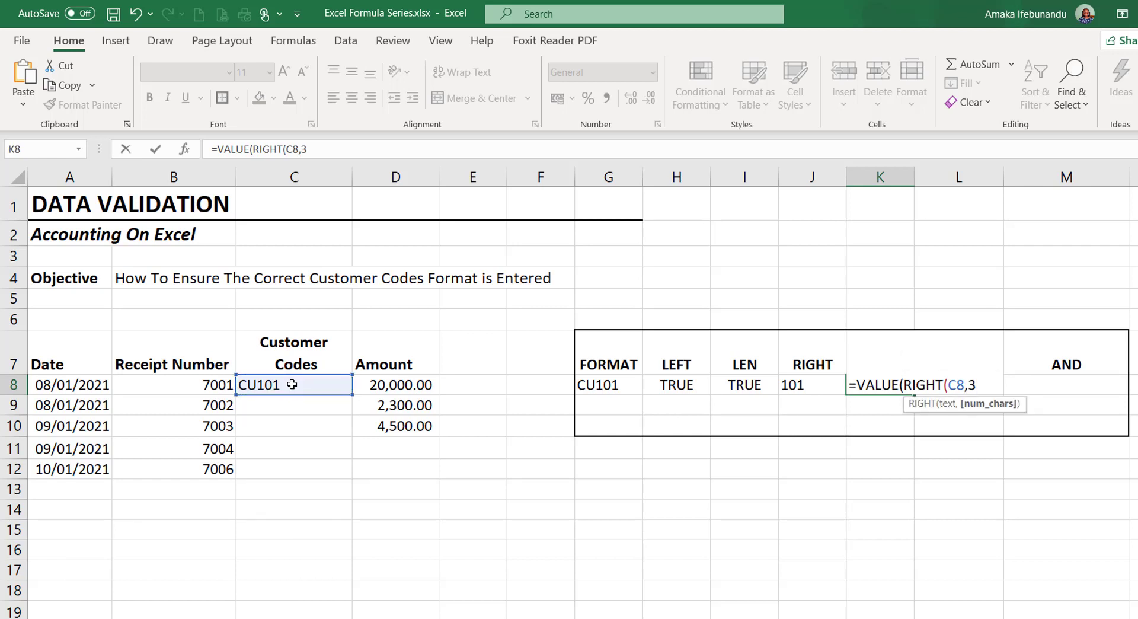
{"action": "type", "text": "))"}
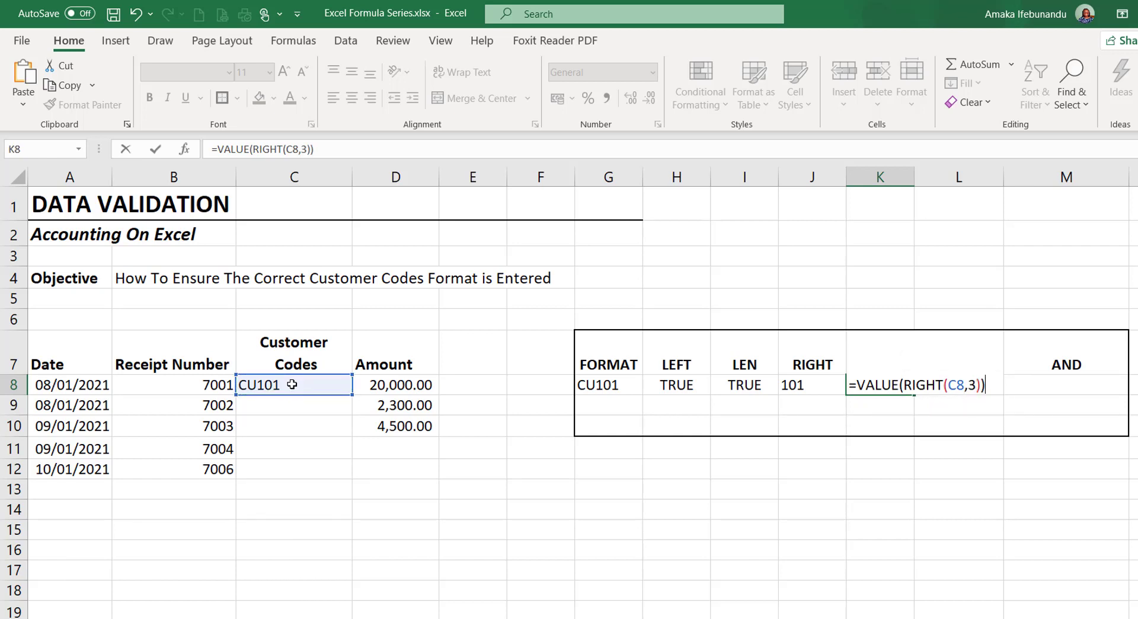
{"action": "key", "text": "Return"}
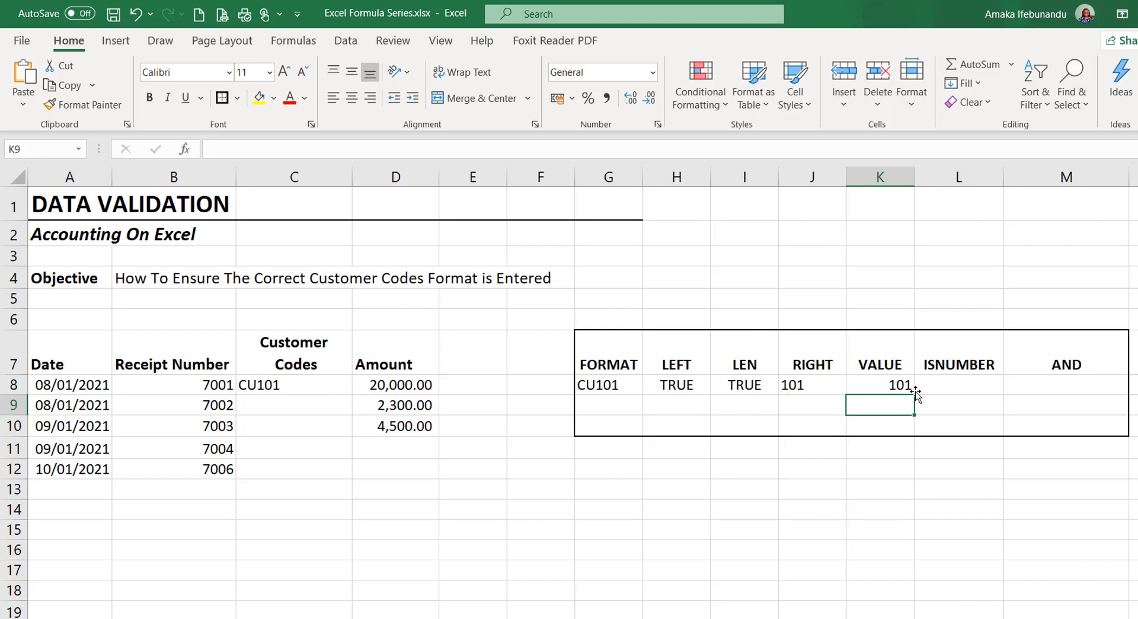
Enter the formula =ISNUMBER(VALUE(RIGHT(C8,3))) in L8 to test whether the code's last three characters are numeric.
{"action": "left_click", "coordinate": [935, 383]}
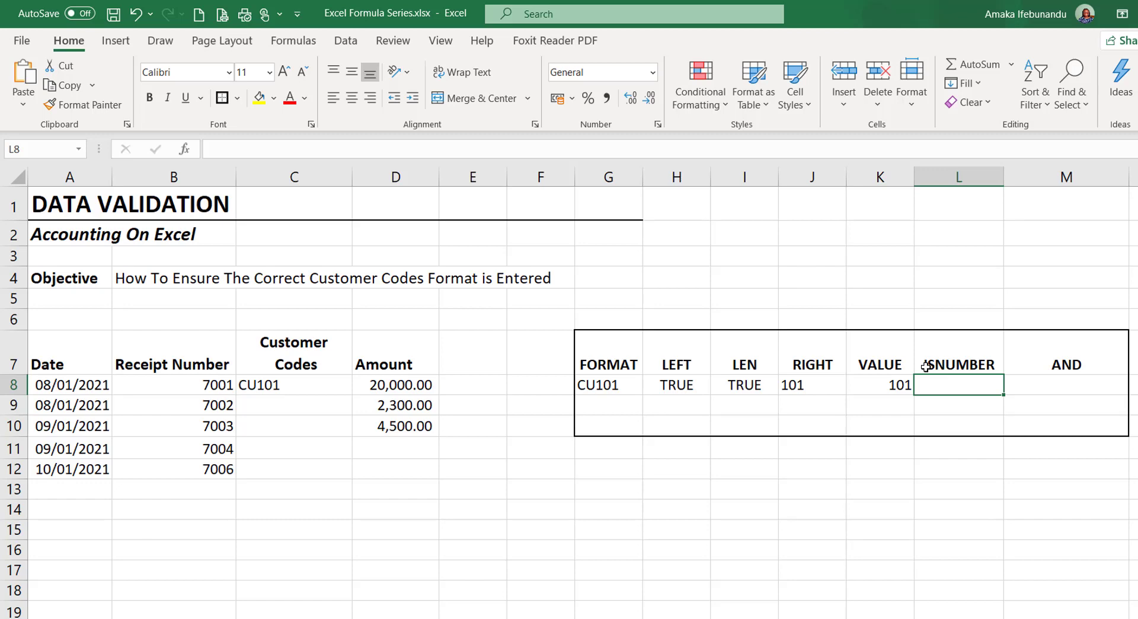
{"action": "type", "text": "=I"}
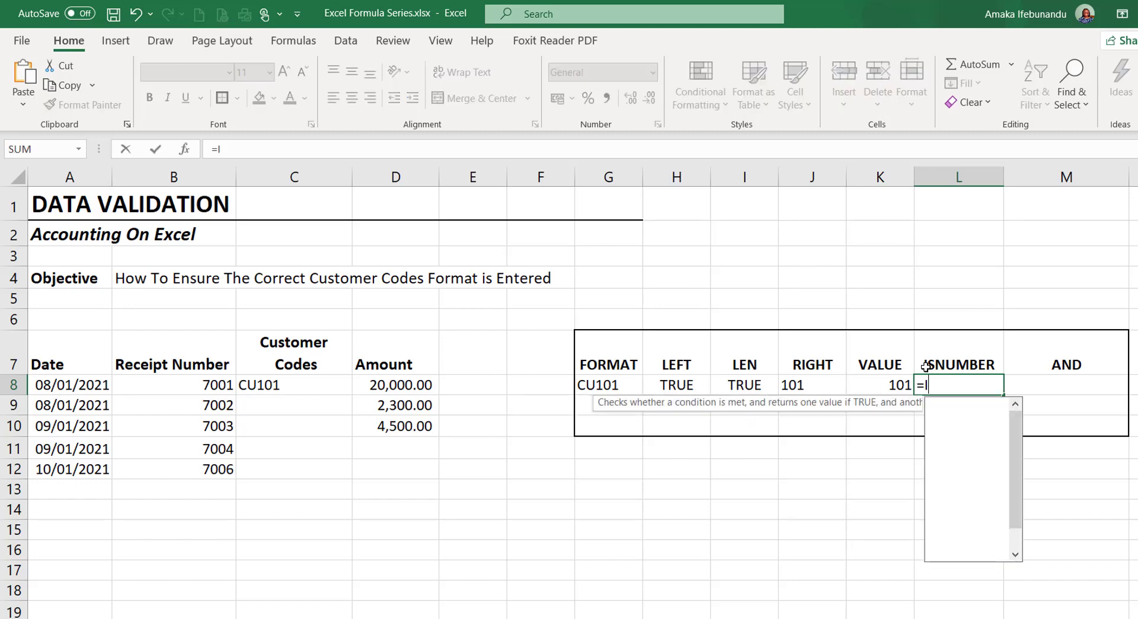
{"action": "type", "text": "SNUM"}
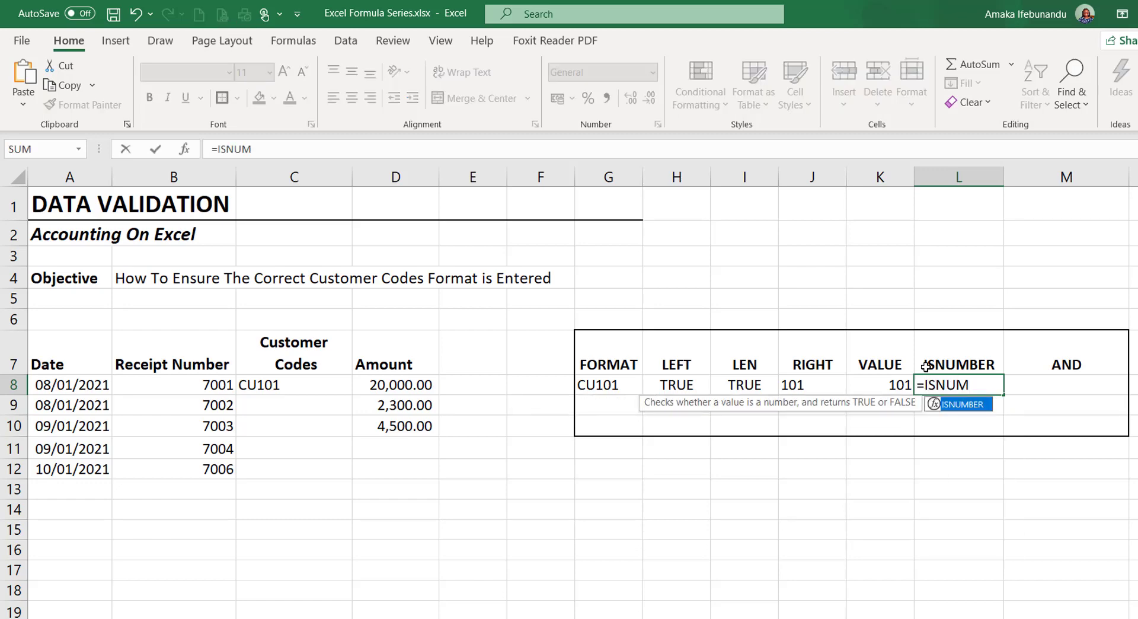
{"action": "key", "text": "Tab"}
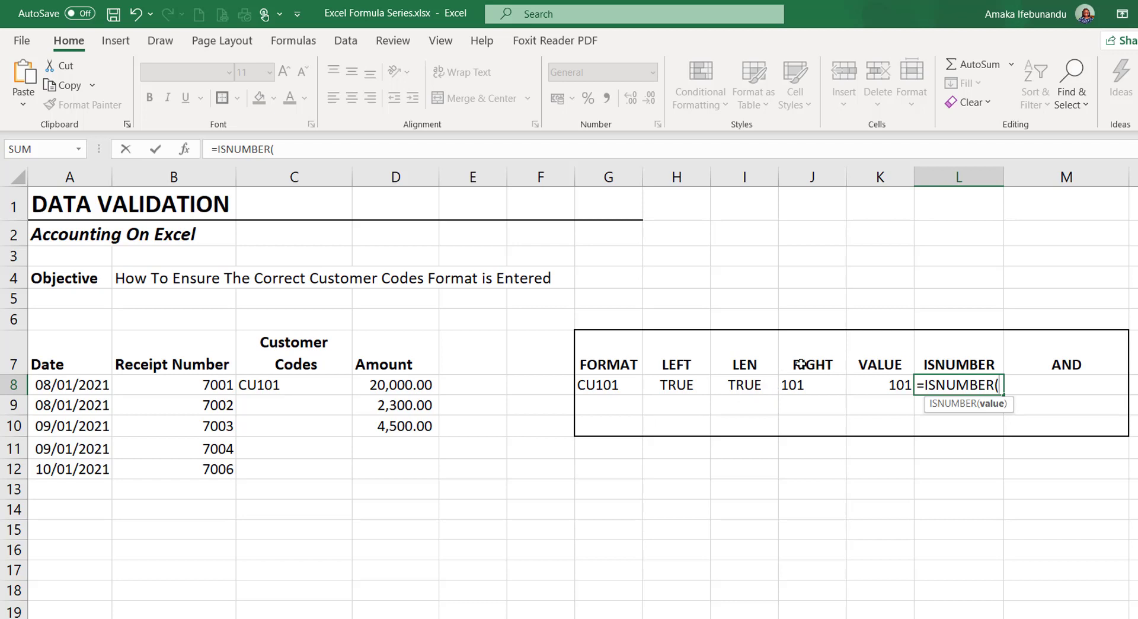
{"action": "type", "text": "VALUE"}
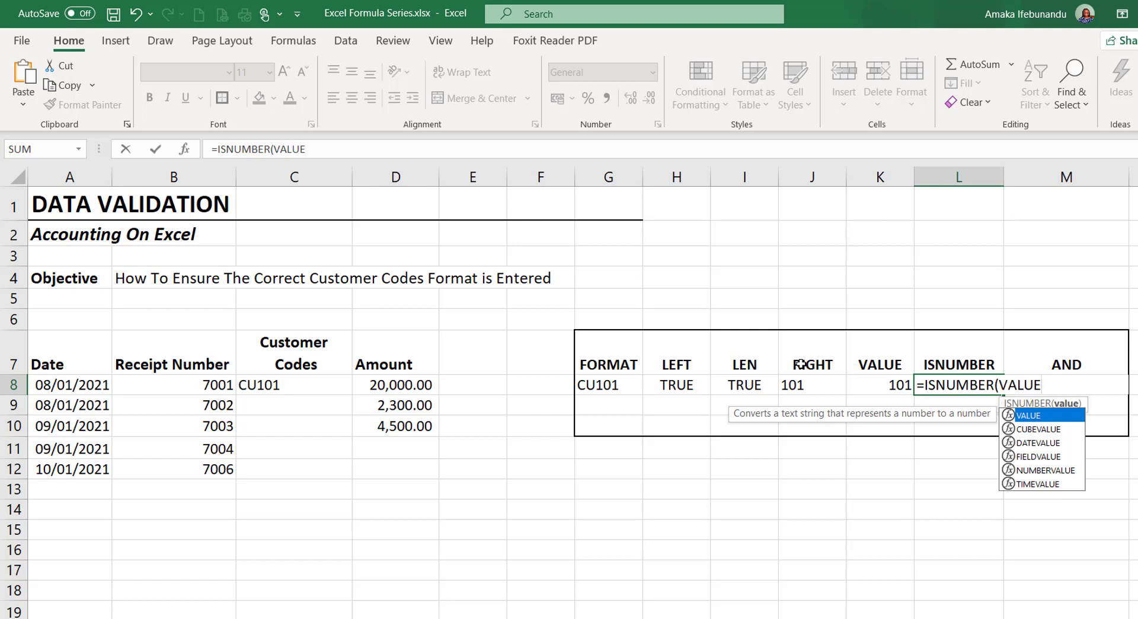
{"action": "type", "text": "(RIG"}
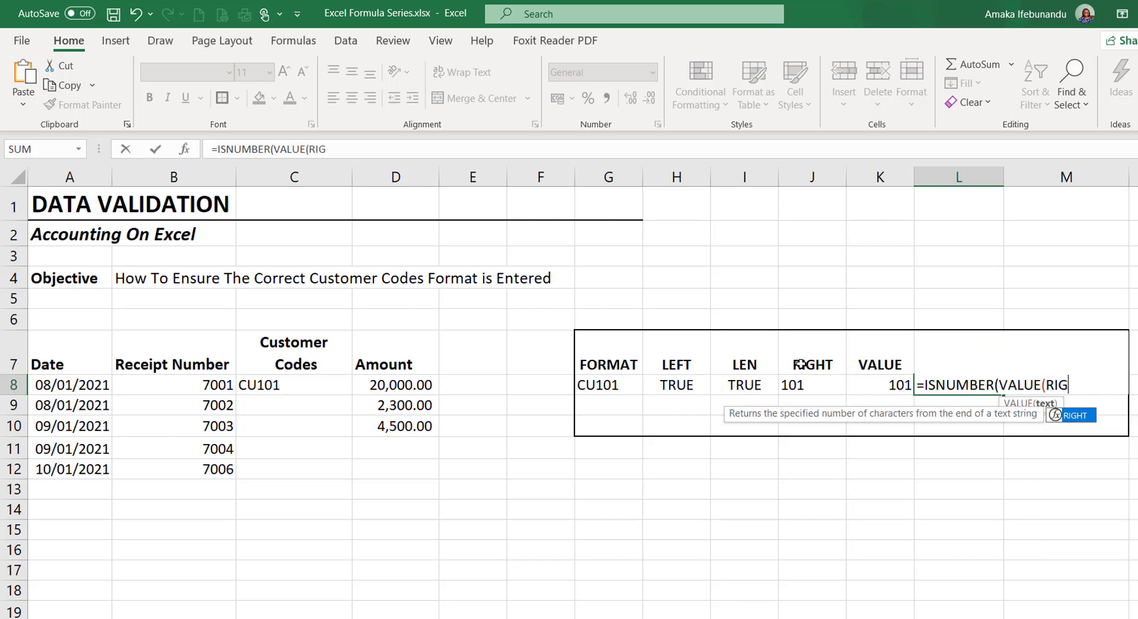
{"action": "type", "text": "HT("}
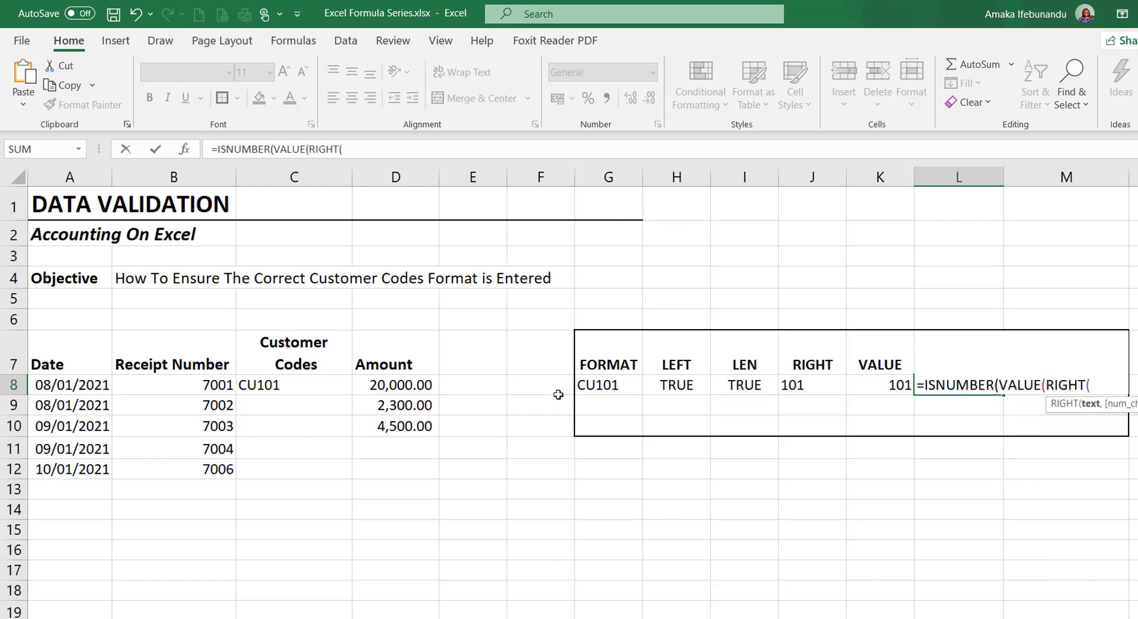
{"action": "left_click", "coordinate": [281, 387]}
{"action": "type", "text": ","}
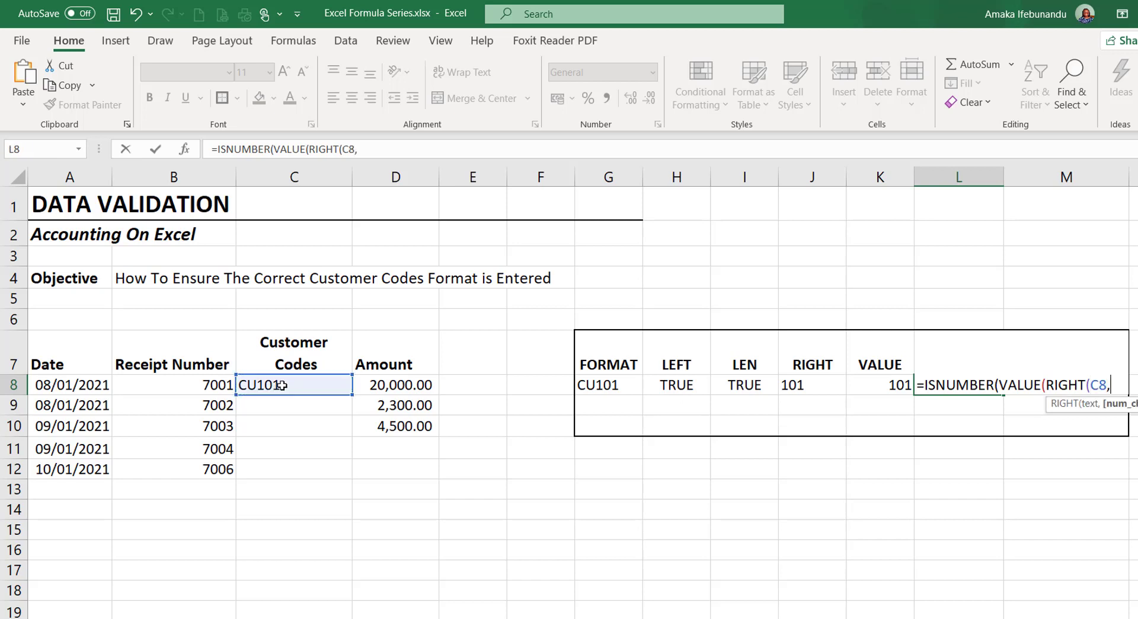
{"action": "type", "text": "3)"}
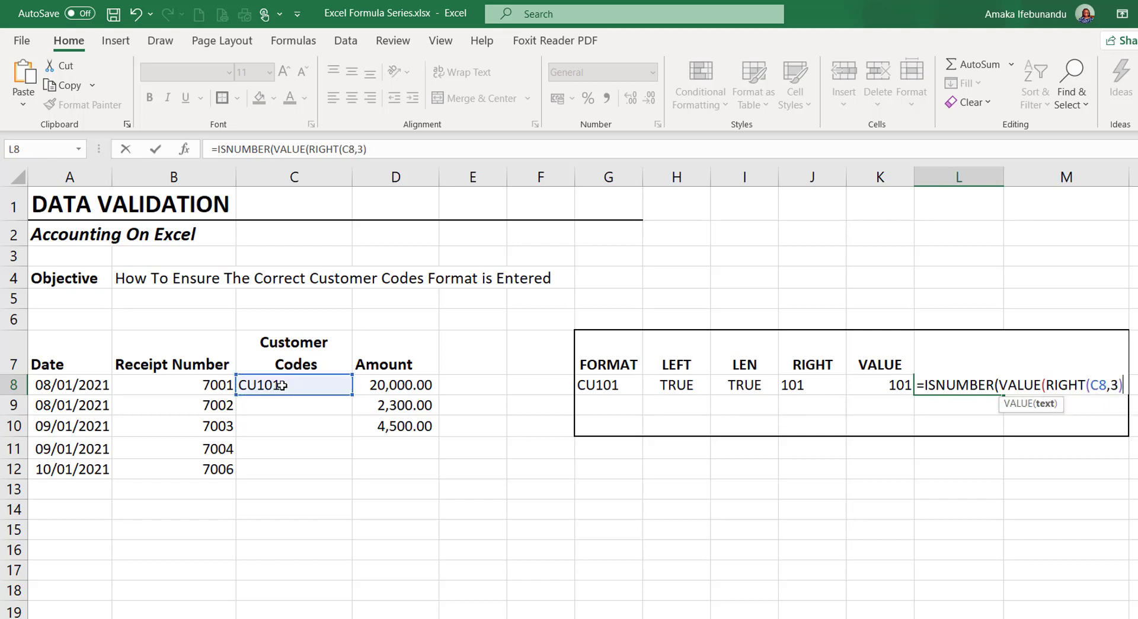
{"action": "type", "text": "))"}
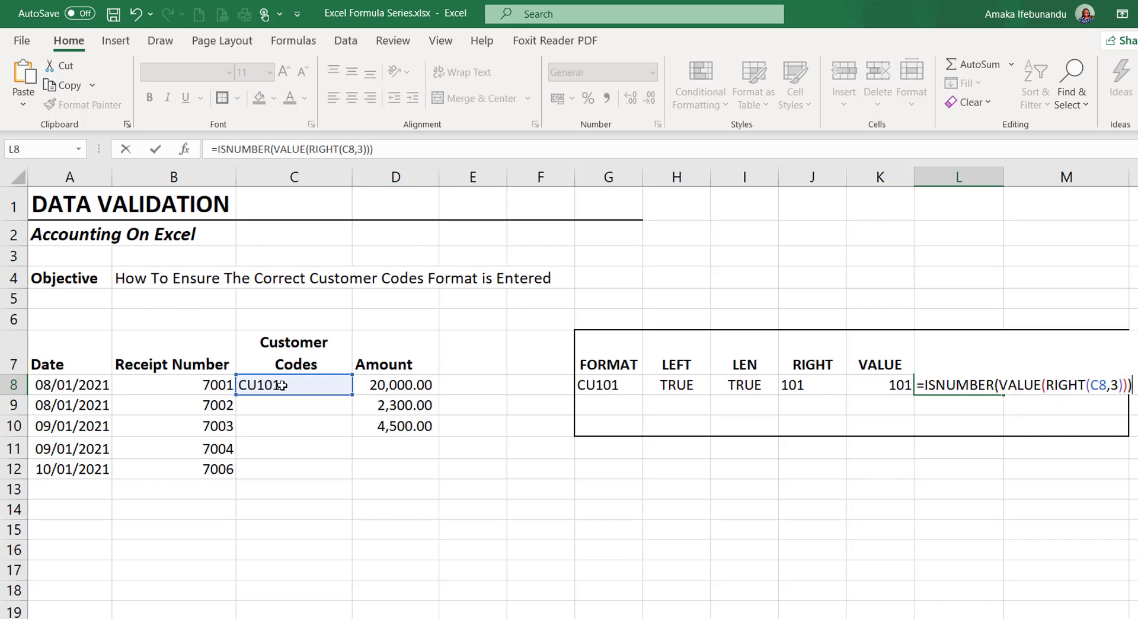
{"action": "key", "text": "Return"}
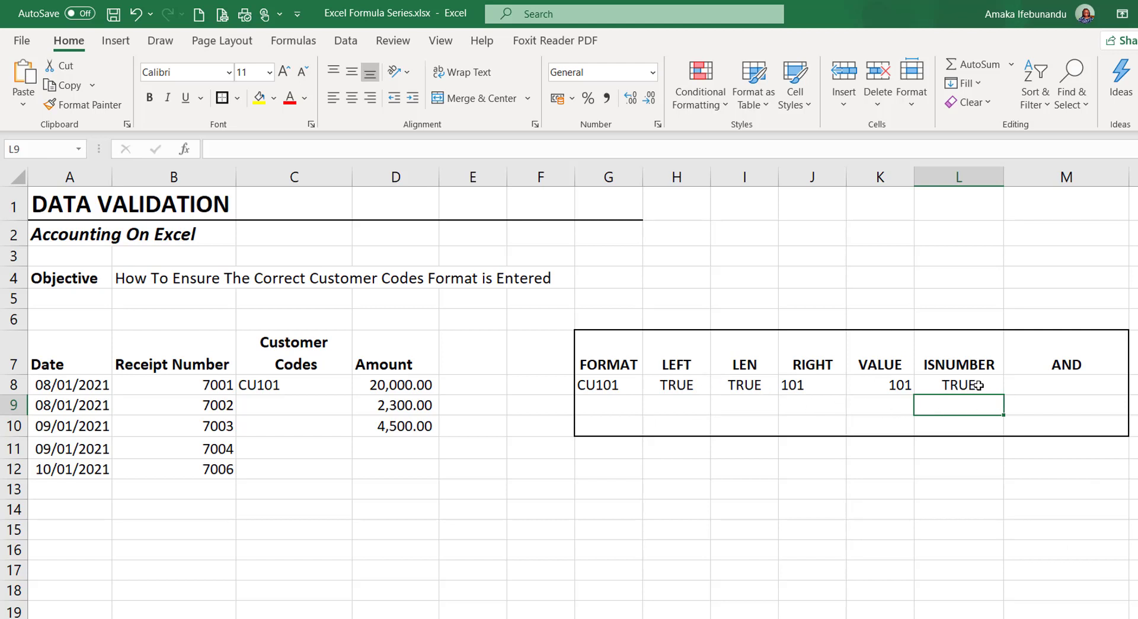
Start an AND formula in M8 with LEFT(C8,2)="CU" as its first condition.
{"action": "left_click", "coordinate": [1053, 384]}
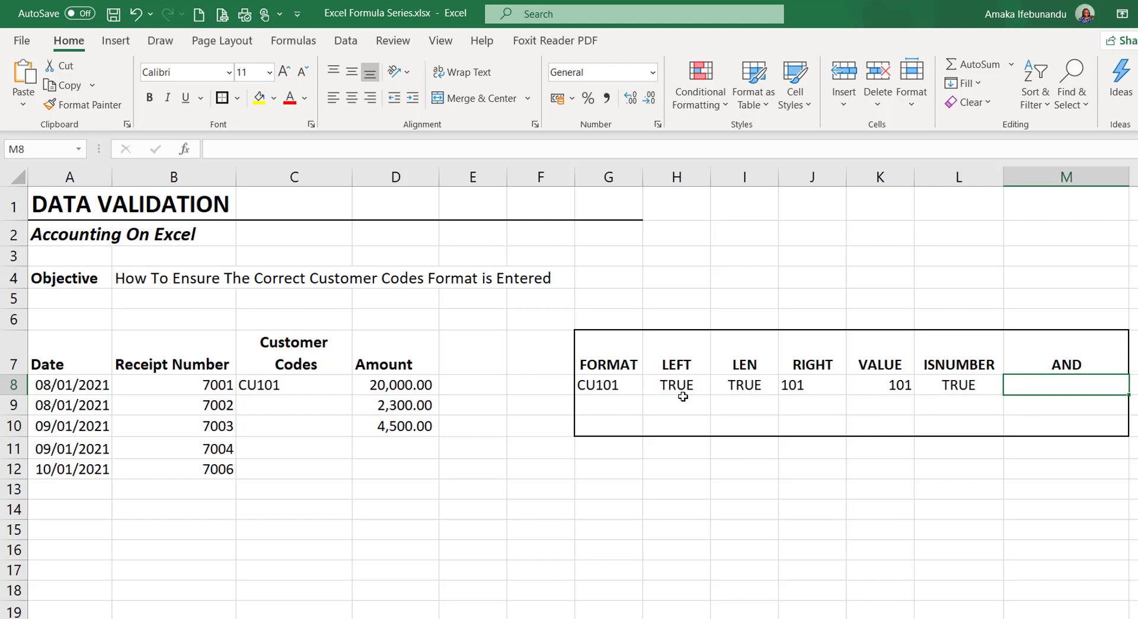
{"action": "type", "text": "=AN"}
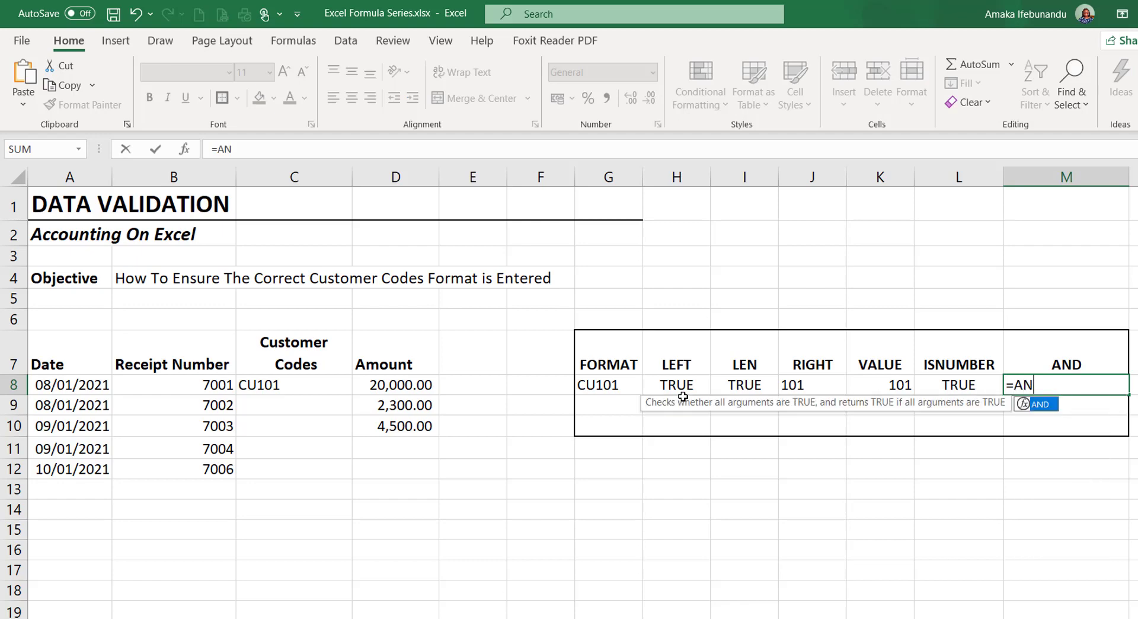
{"action": "type", "text": "D("}
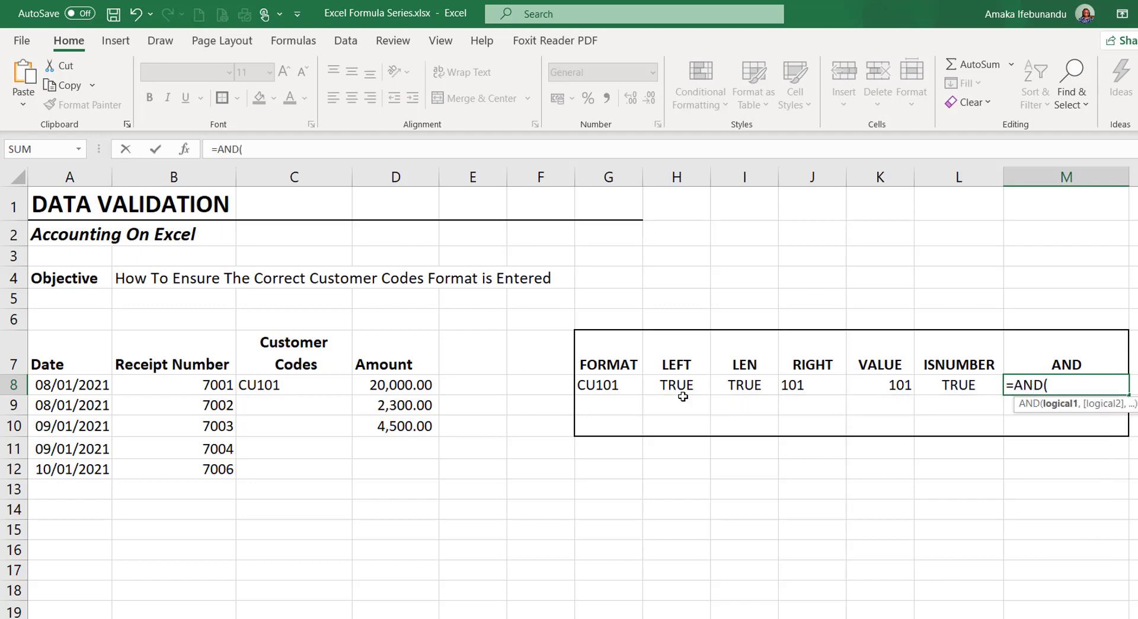
{"action": "type", "text": "LEFT"}
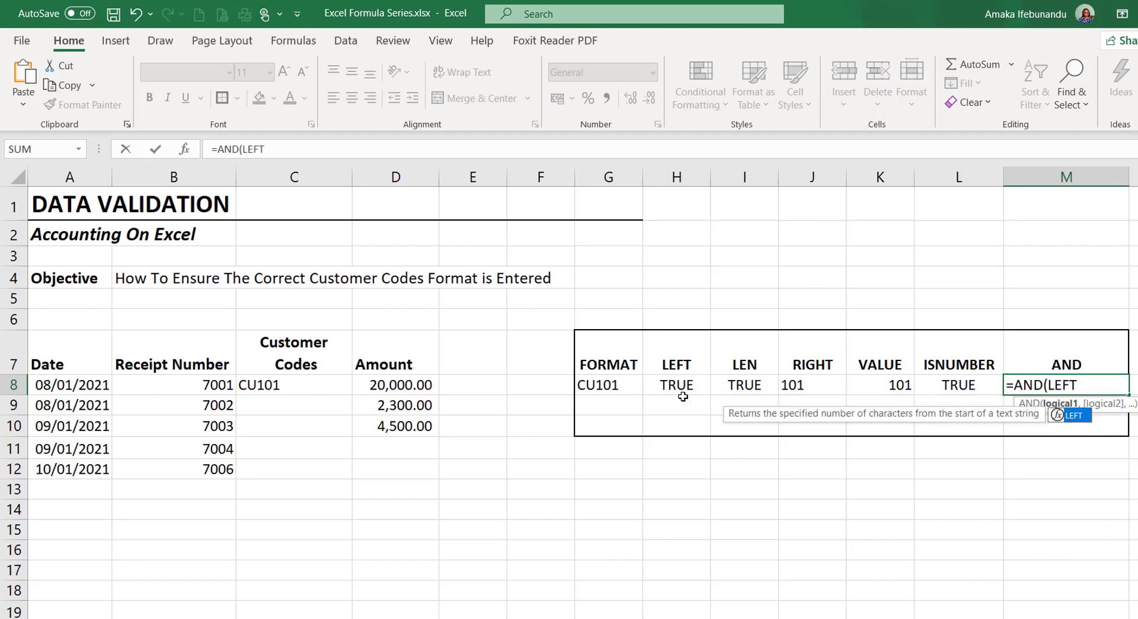
{"action": "type", "text": "("}
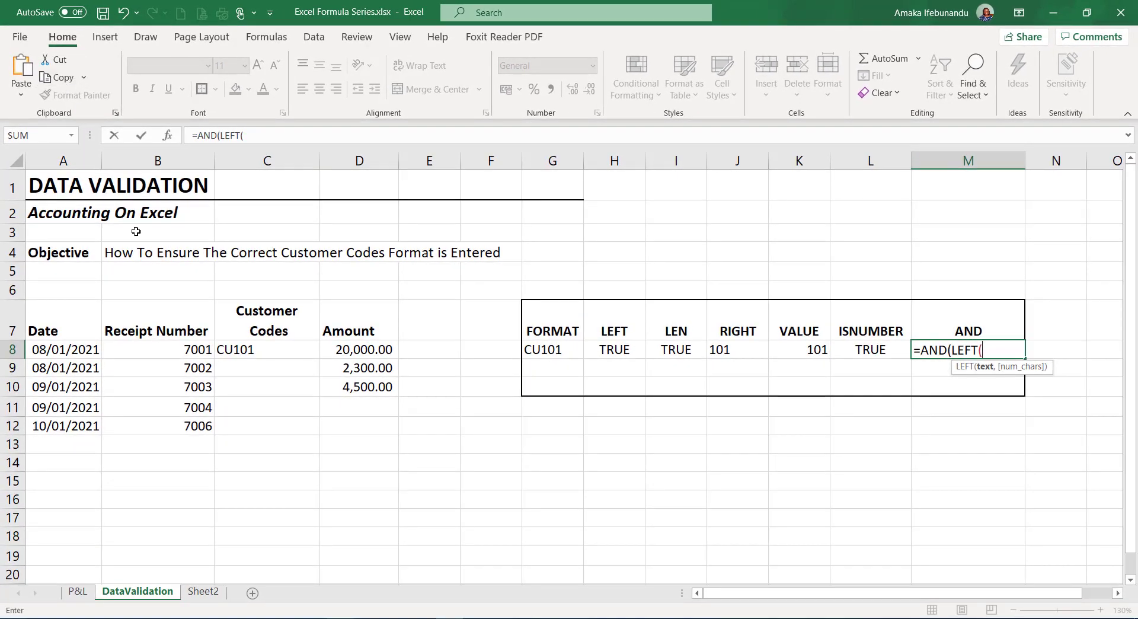
{"action": "left_click", "coordinate": [231, 345]}
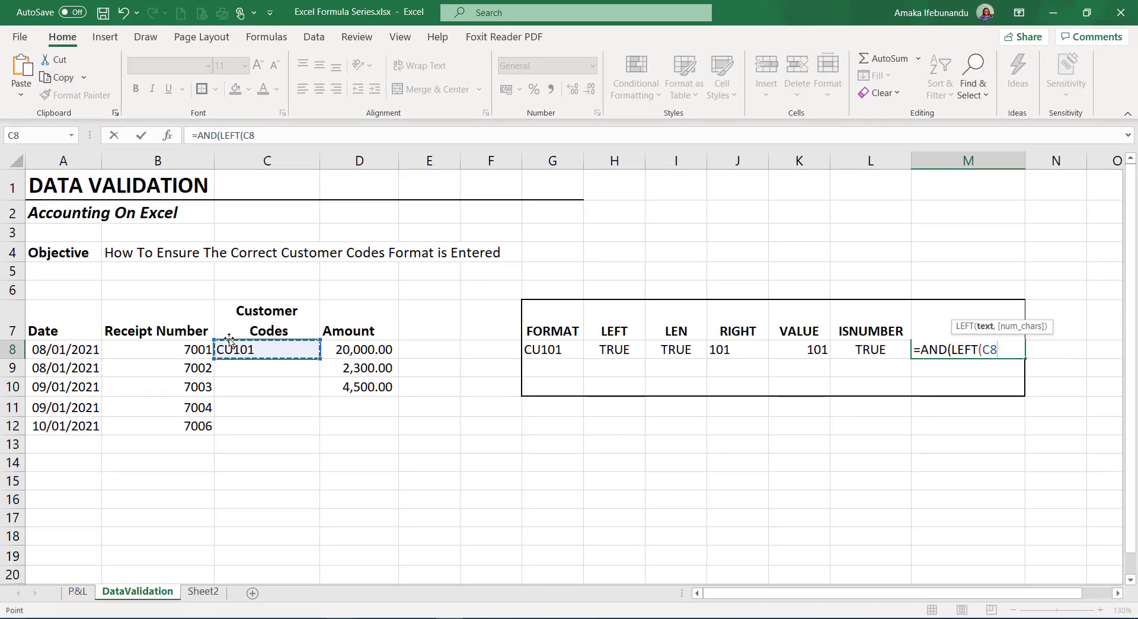
{"action": "type", "text": ",2"}
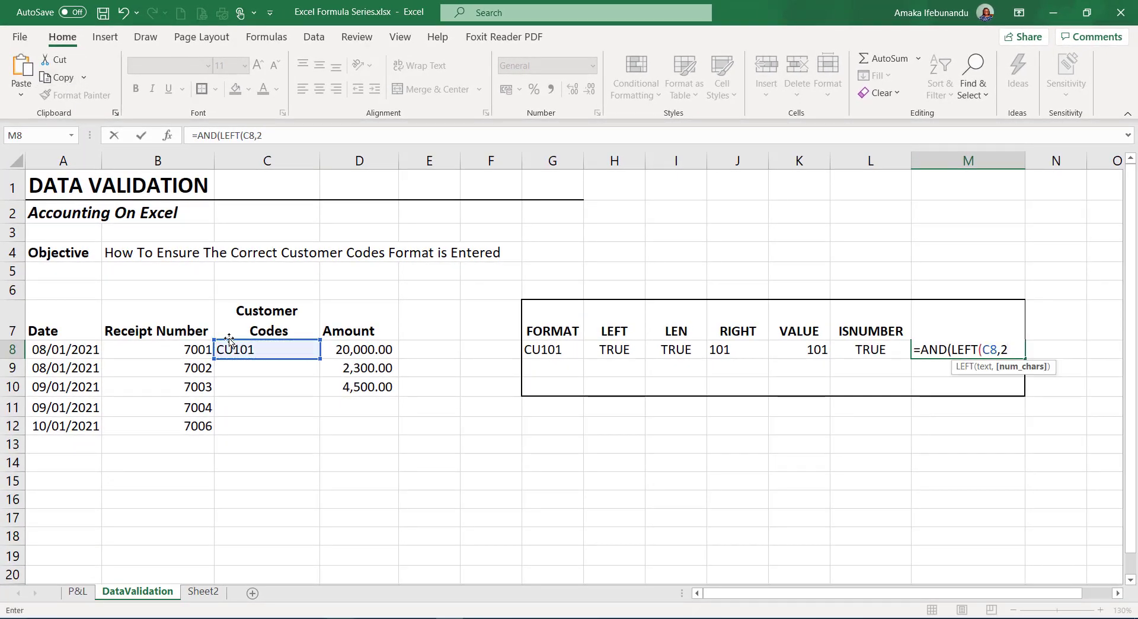
{"action": "type", "text": ")=\""}
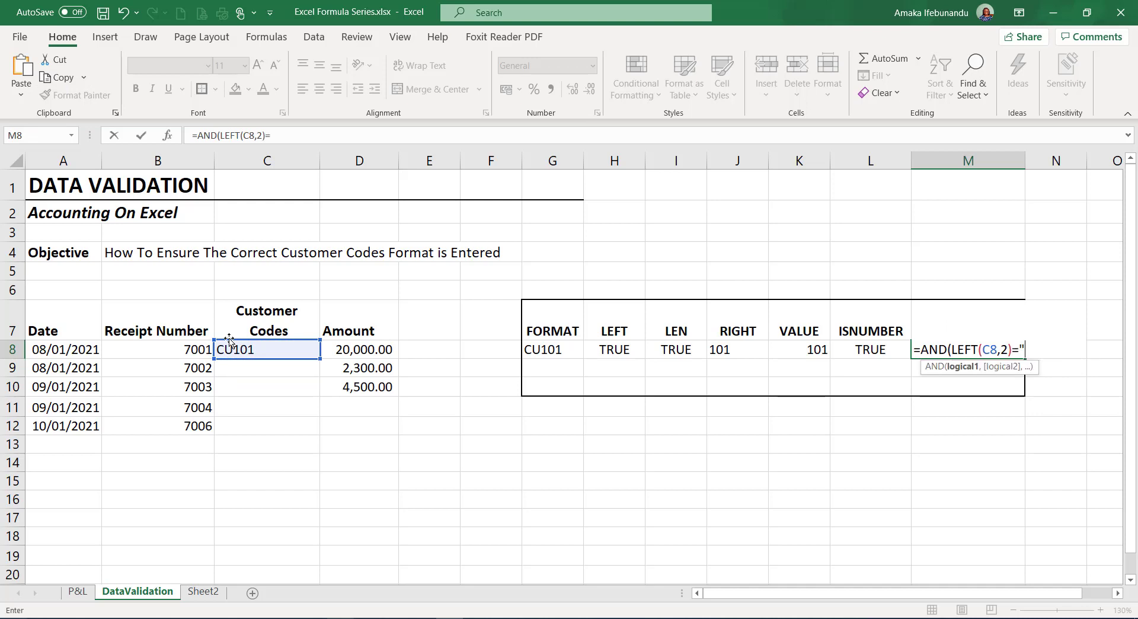
{"action": "type", "text": "CU\",L"}
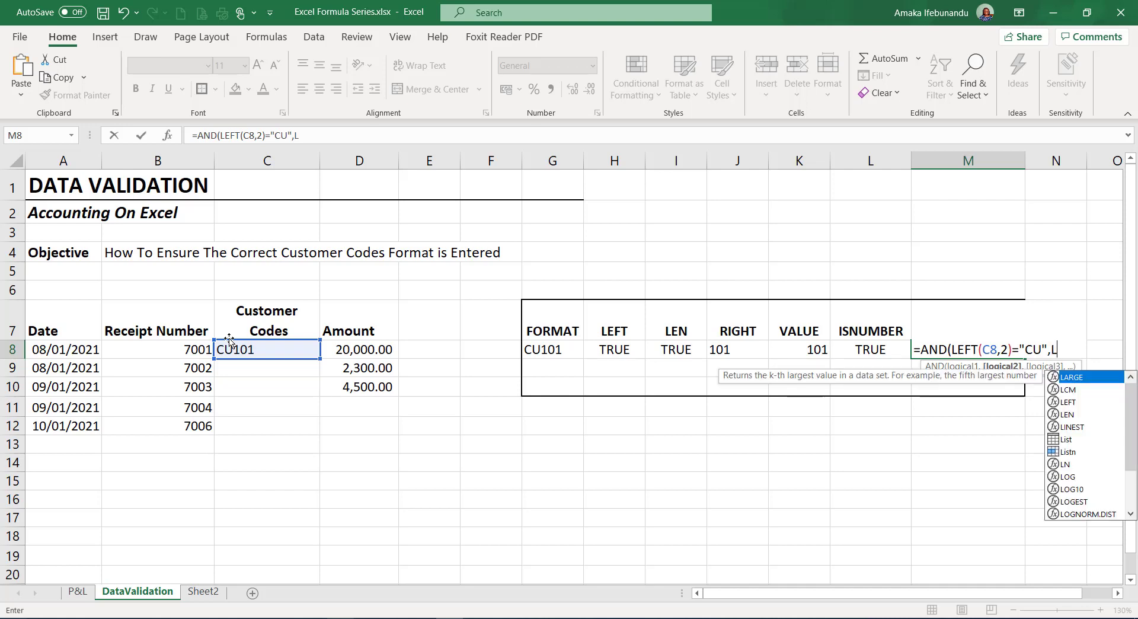
Add LEN(C8)=5 as the second condition of the AND formula in M8.
{"action": "type", "text": "EN("}
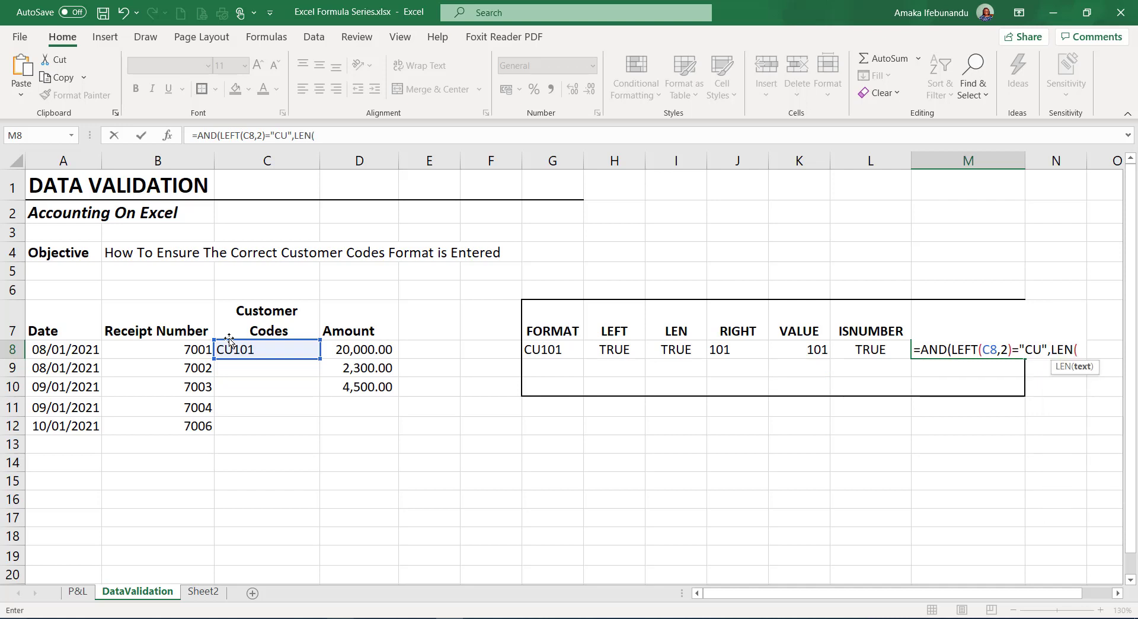
{"action": "left_click", "coordinate": [291, 347]}
{"action": "type", "text": ")"}
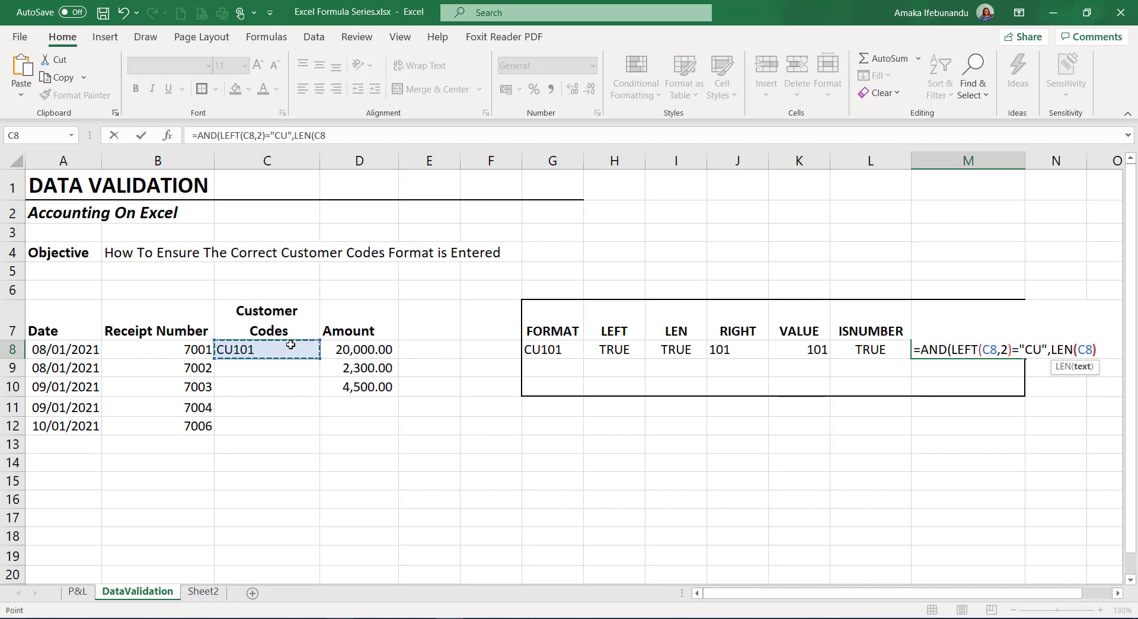
{"action": "type", "text": "=5"}
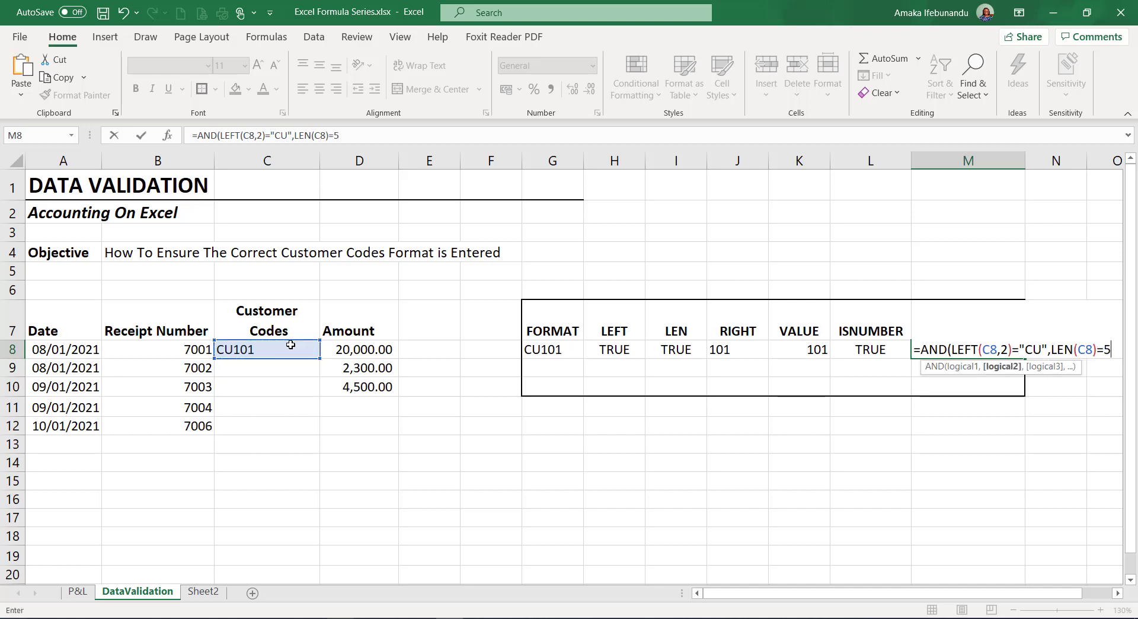
{"action": "type", "text": ","}
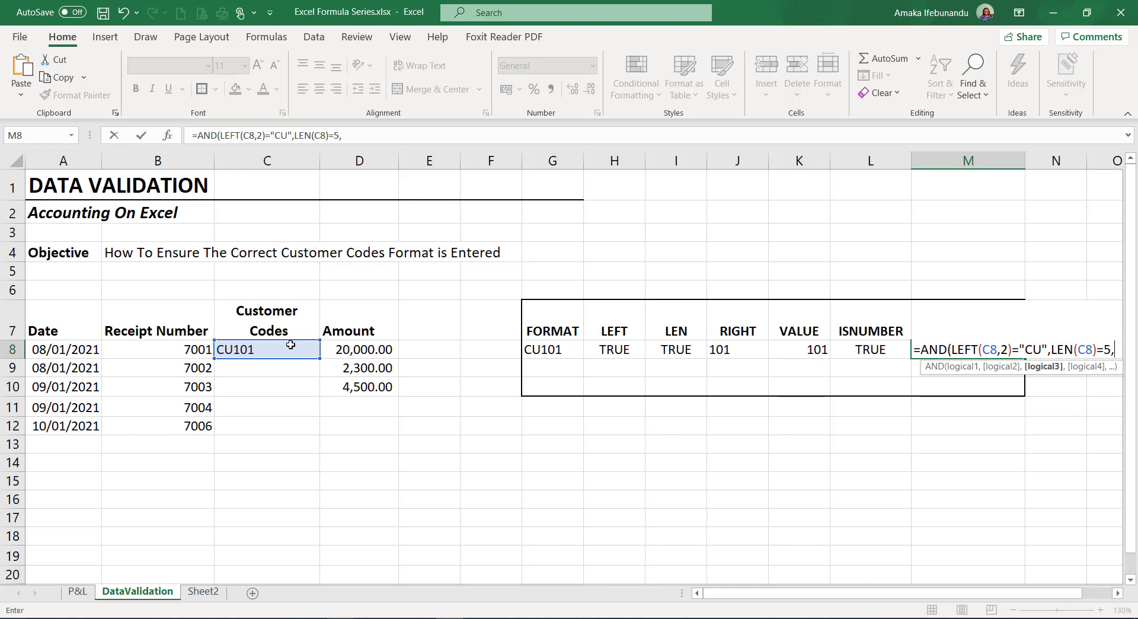
Add ISNUMBER(VALUE(RIGHT(C8,3))) as the third condition and complete the AND formula in M8.
{"action": "type", "text": "ISNUMBER"}
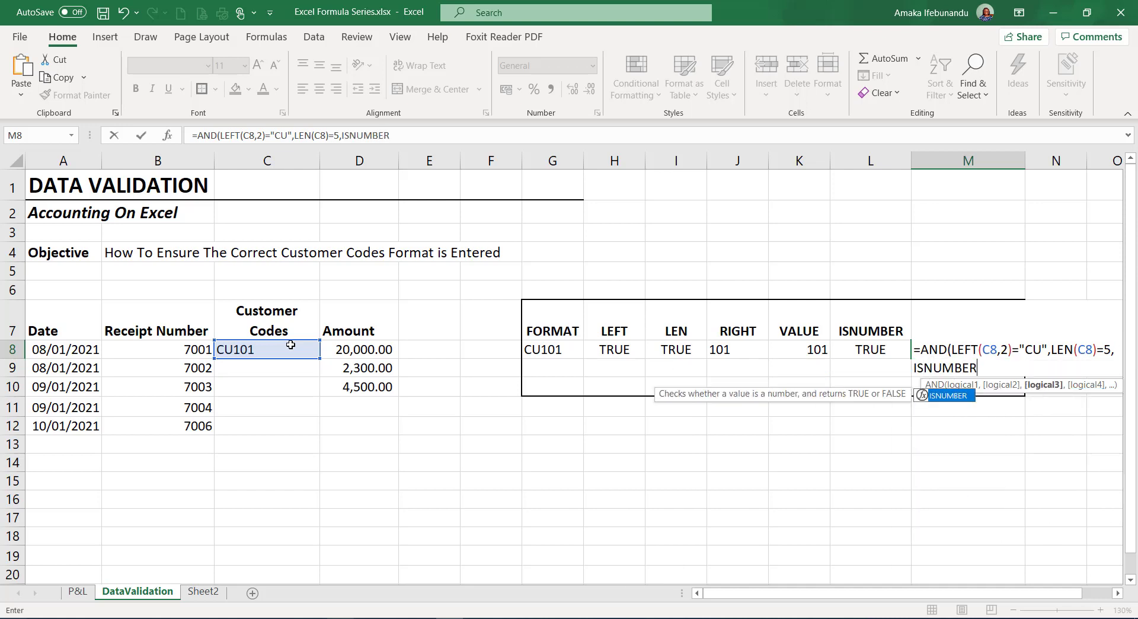
{"action": "type", "text": "("}
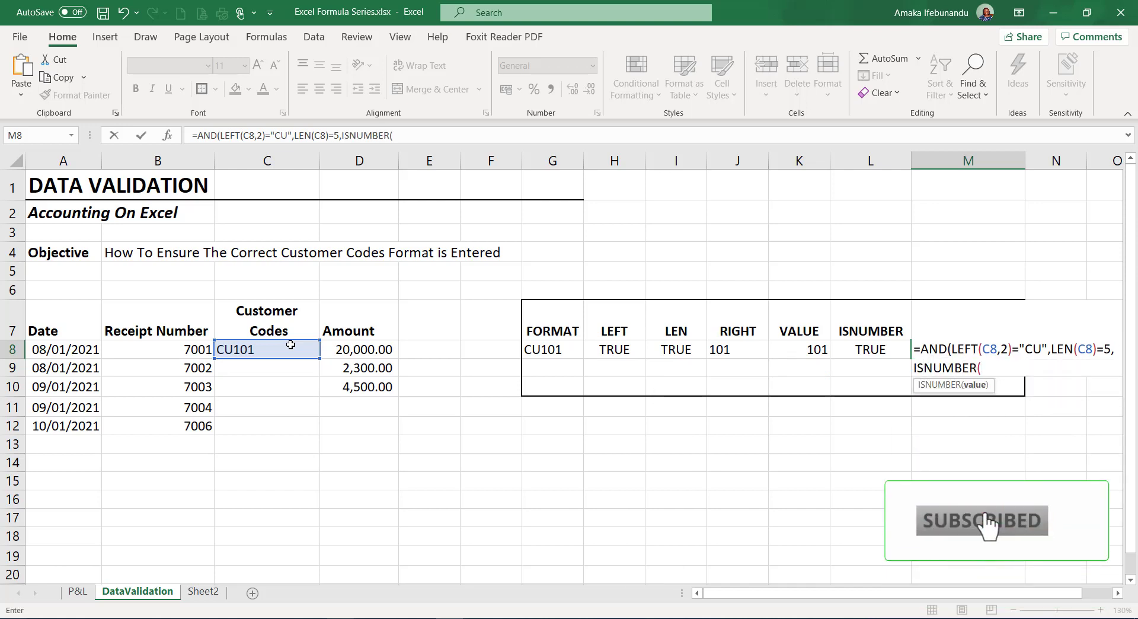
{"action": "type", "text": "VALUE"}
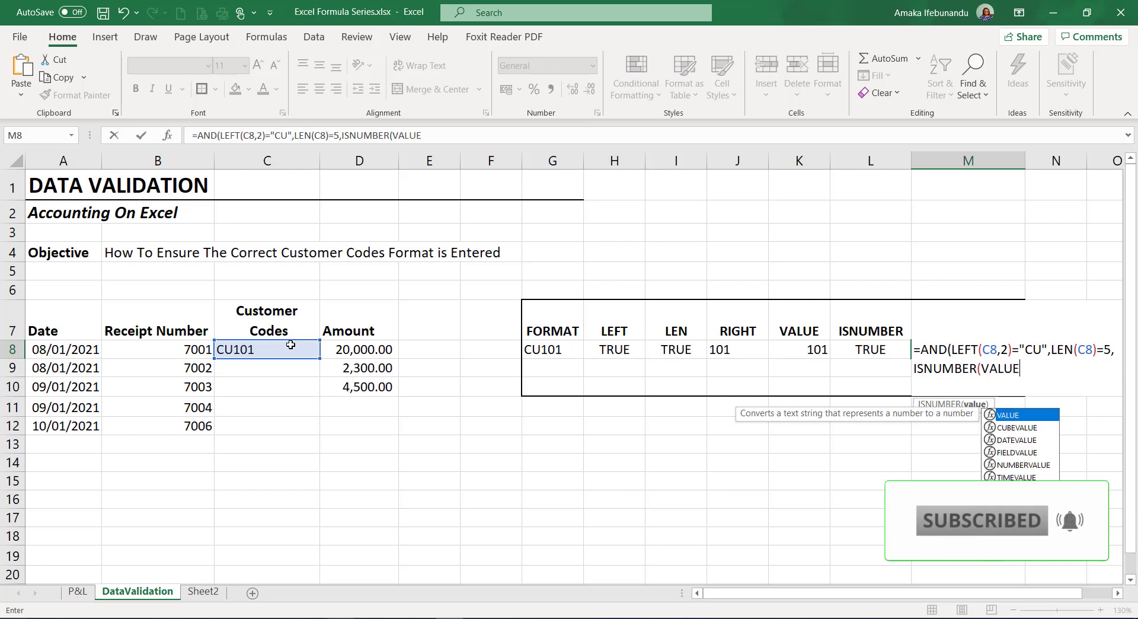
{"action": "type", "text": "(RI"}
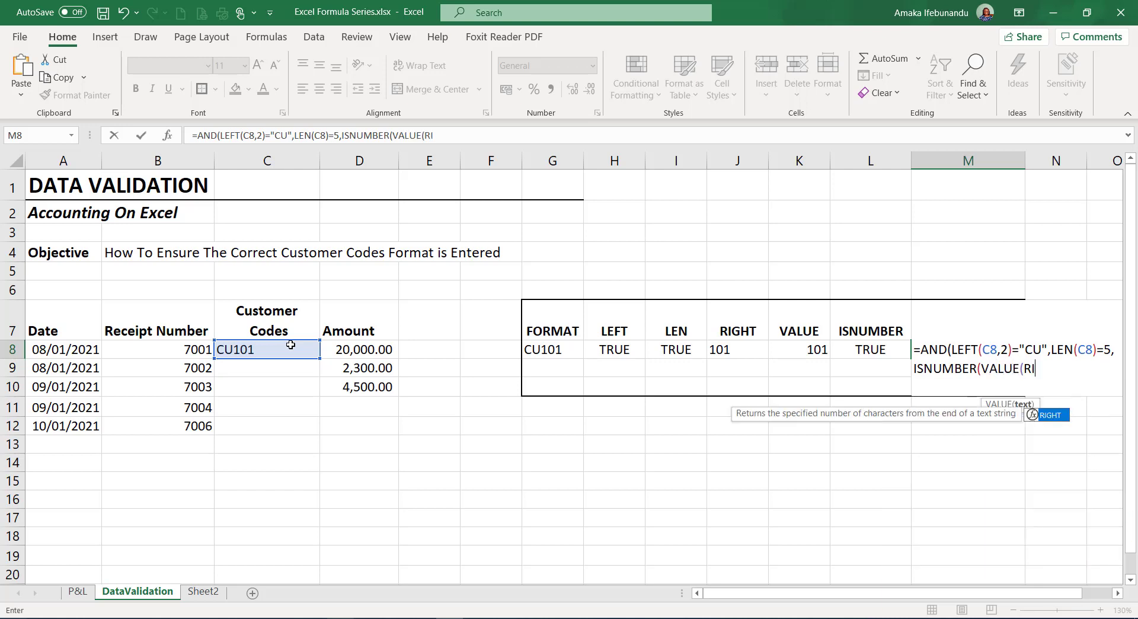
{"action": "type", "text": "GHT("}
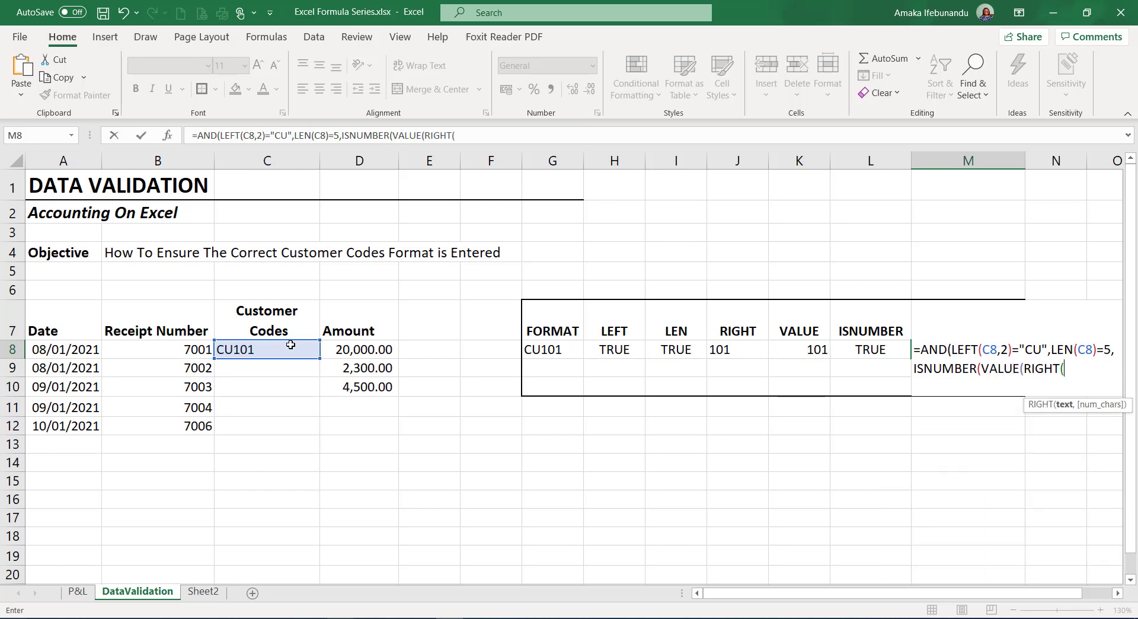
{"action": "left_click", "coordinate": [271, 347]}
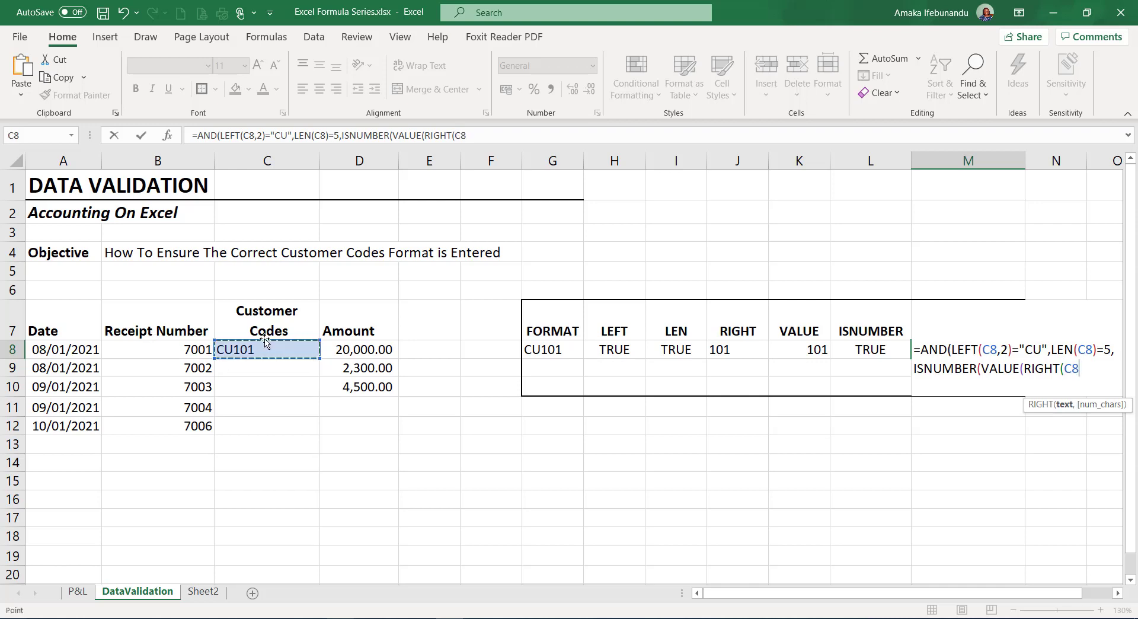
{"action": "type", "text": ",3"}
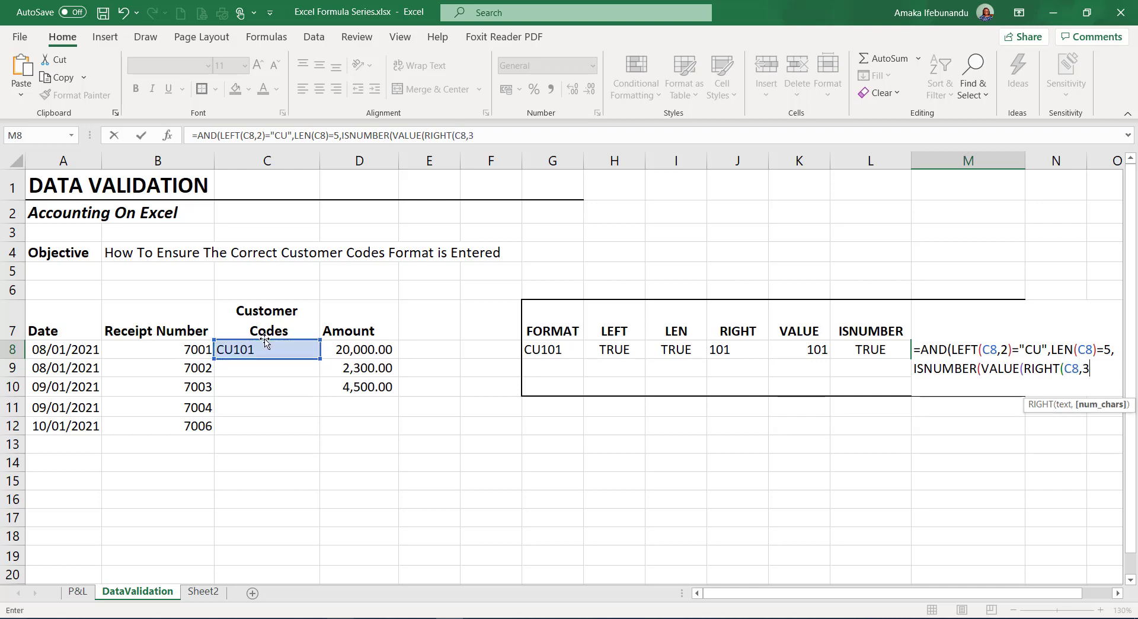
{"action": "type", "text": ")"}
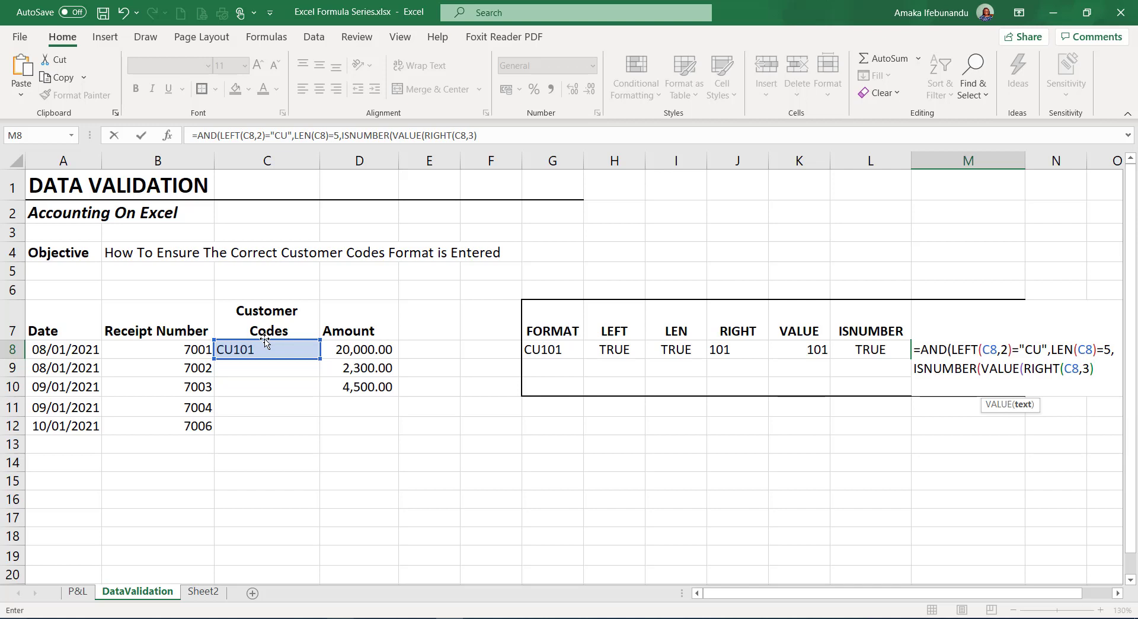
{"action": "type", "text": ")))"}
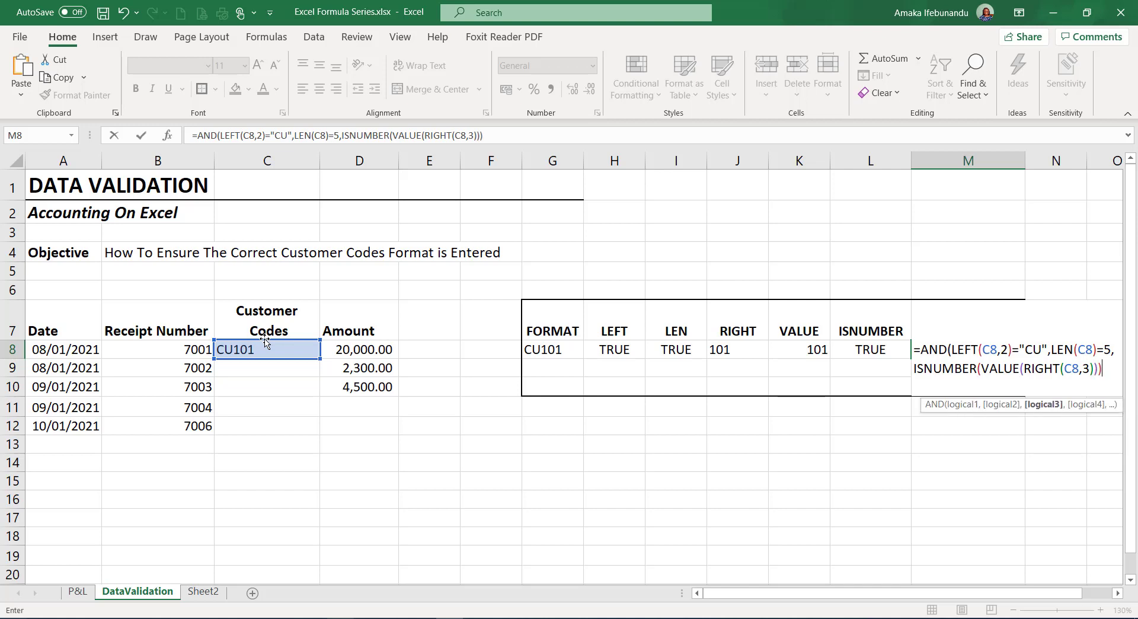
{"action": "key", "text": "ctrl+Return"}
{"action": "key", "text": "Return"}
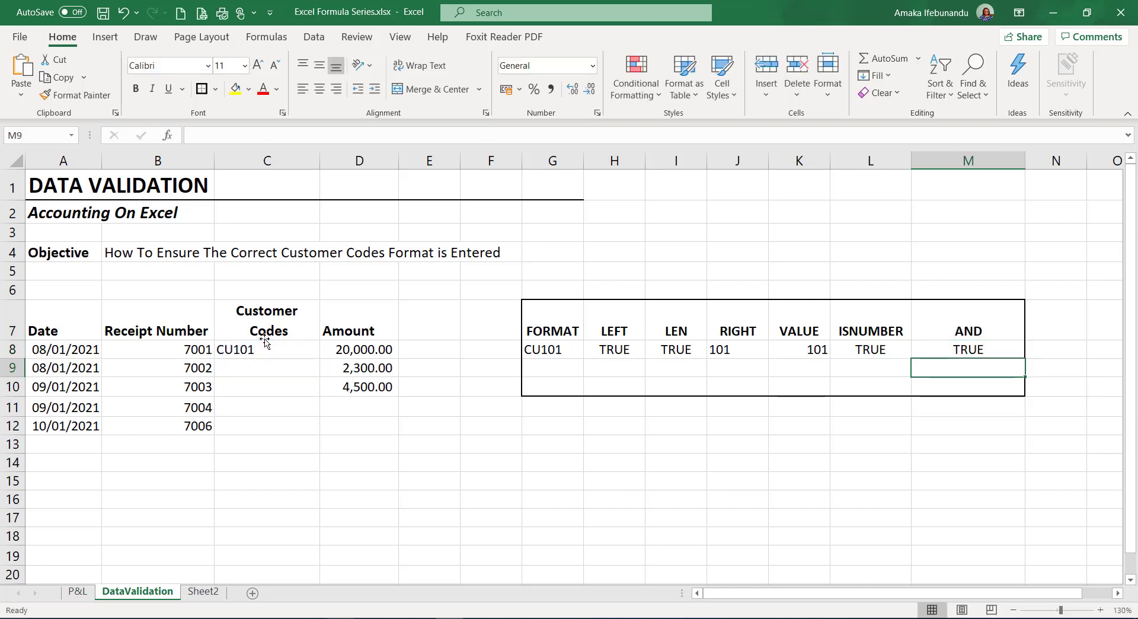
Copy the AND formula text from M8 without its leading equals sign, leaving the cell unchanged.
{"action": "left_click", "coordinate": [947, 345]}
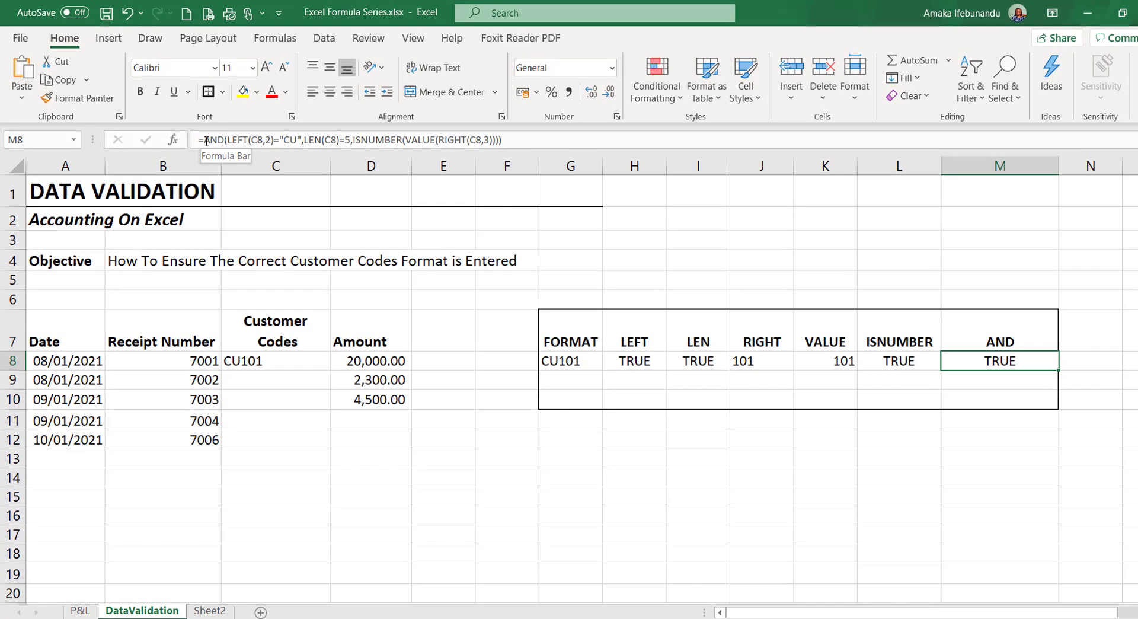
{"action": "left_click_drag", "start_coordinate": [206, 141], "coordinate": [505, 141]}
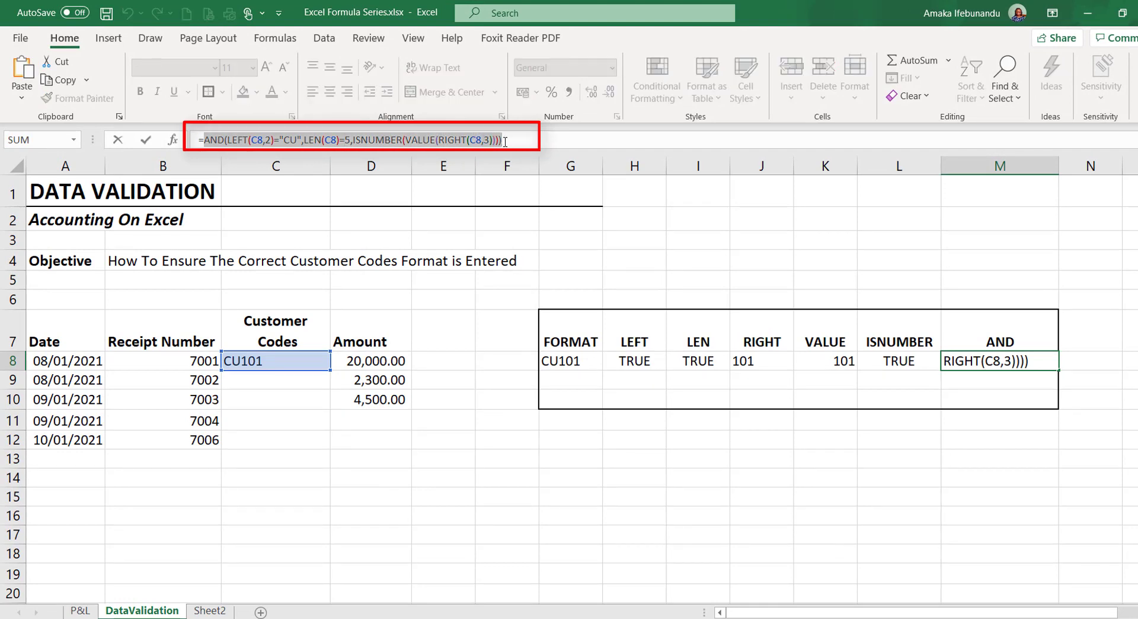
{"action": "left_click", "coordinate": [146, 139]}
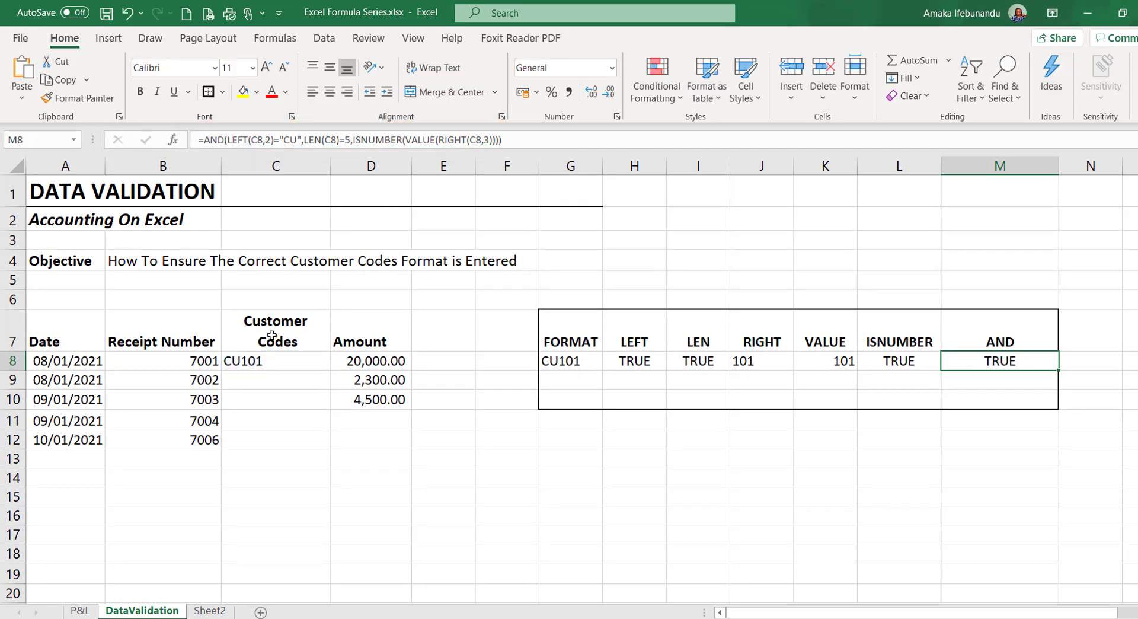
Apply custom data validation to C8:C14 with the formula =AND(LEFT(C8,2)="CU",LEN(C8)=5,ISNUMBER(VALUE(RIGHT(C8,3)))).
{"action": "left_click_drag", "start_coordinate": [259, 360], "coordinate": [272, 478]}
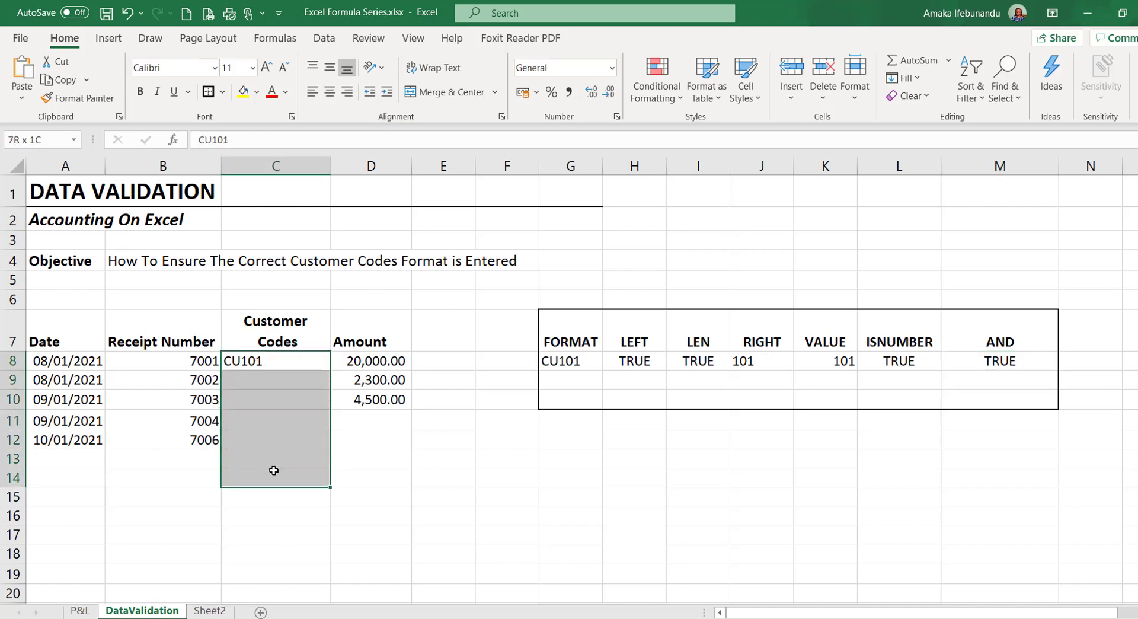
{"action": "left_click", "coordinate": [324, 38]}
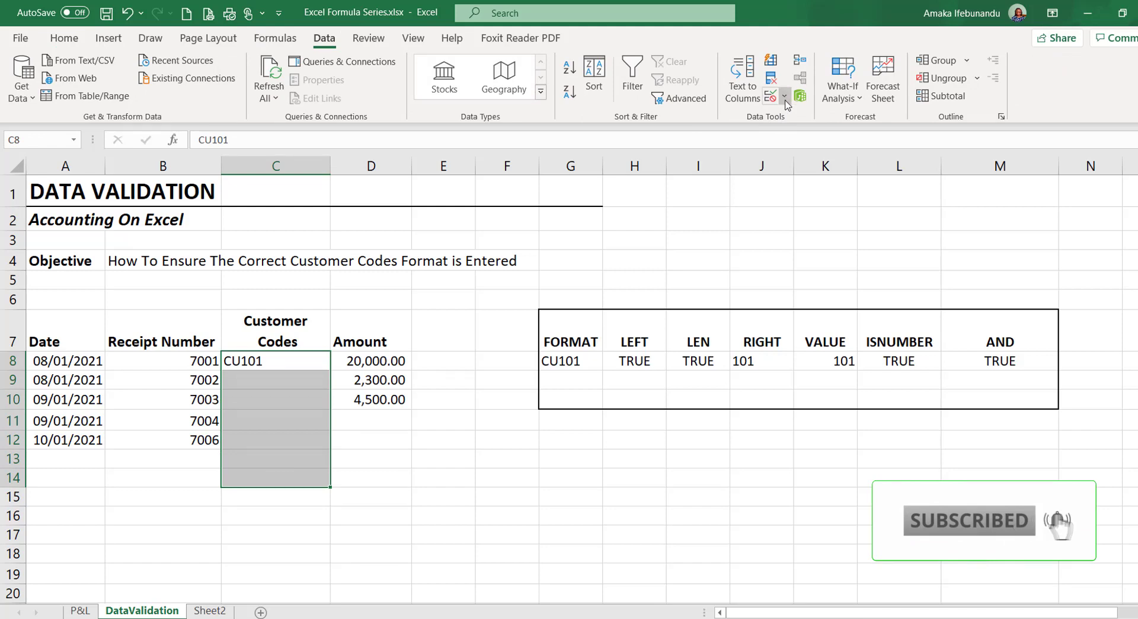
{"action": "left_click", "coordinate": [784, 96]}
{"action": "left_click", "coordinate": [821, 116]}
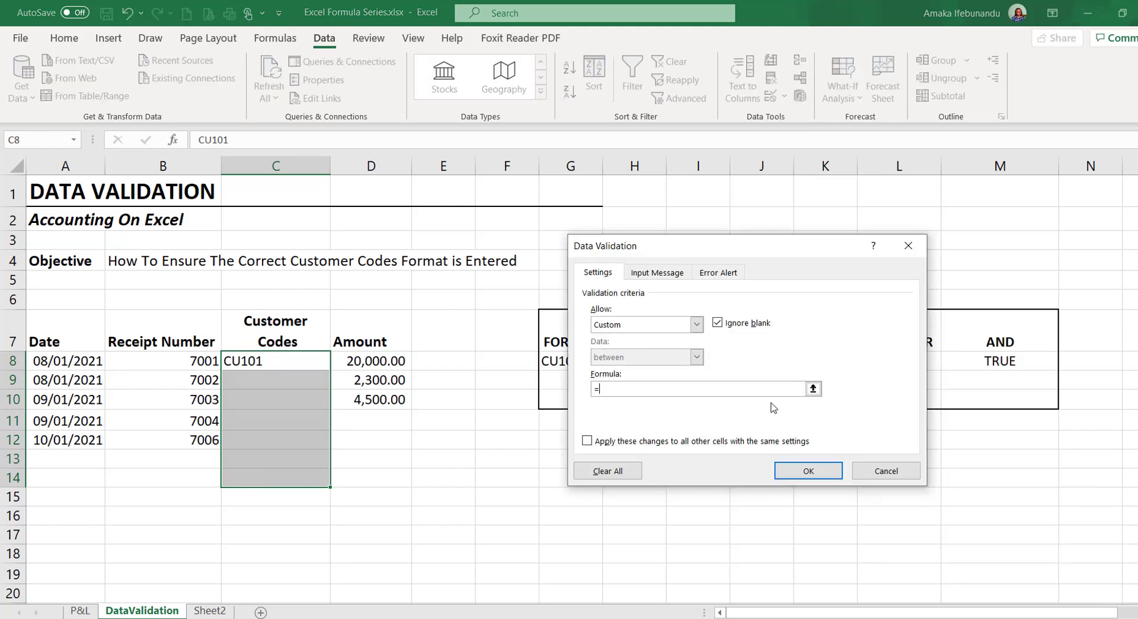
{"action": "key", "text": "ctrl+v"}
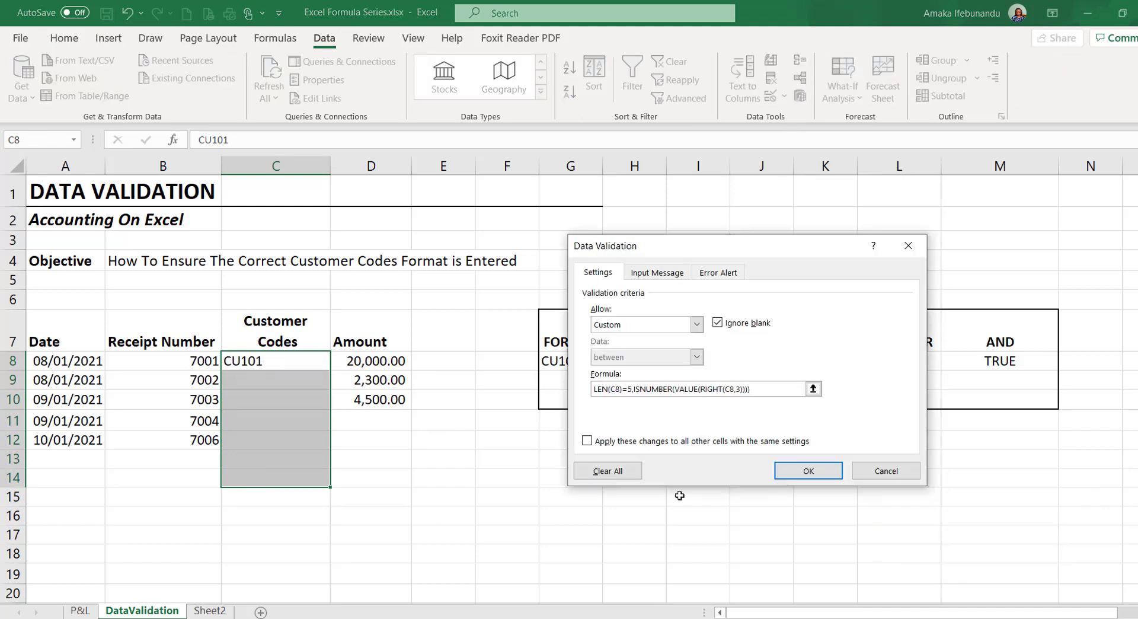
{"action": "left_click", "coordinate": [776, 470]}
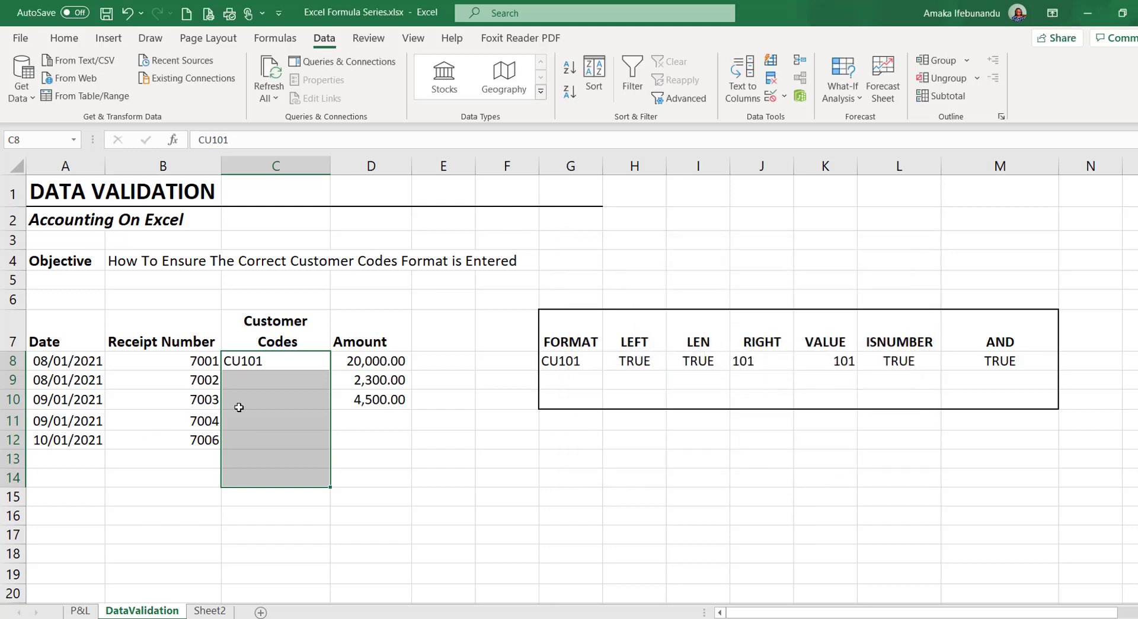
Enter correctly formatted customer codes in C8 and C9, each made of CU followed by three digits.
{"action": "left_click", "coordinate": [280, 365]}
{"action": "left_click", "coordinate": [260, 384]}
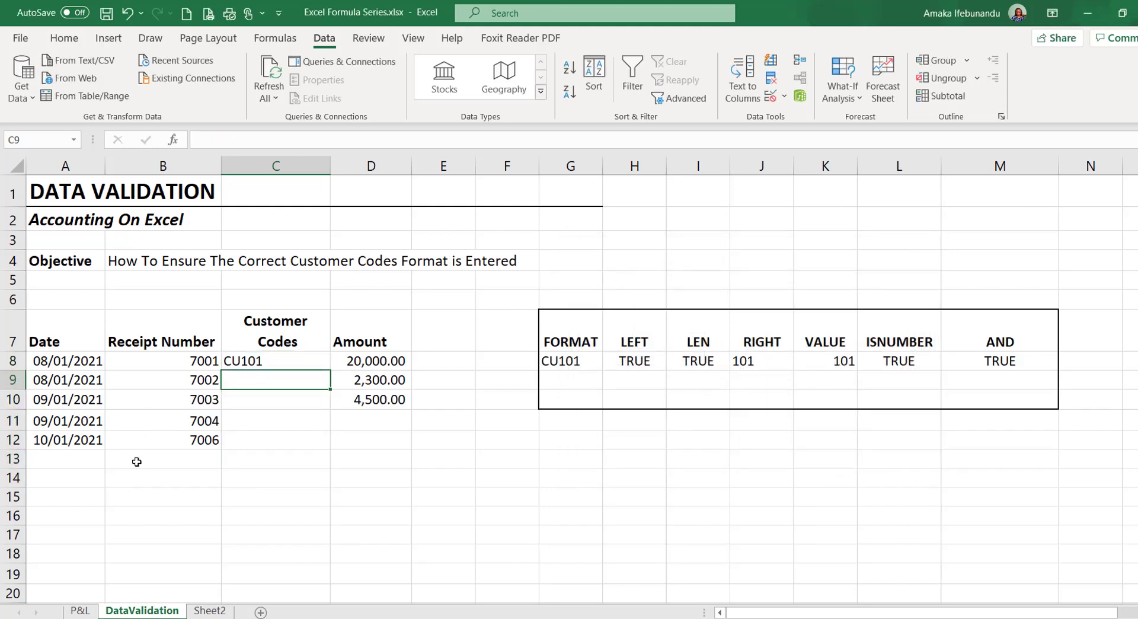
{"action": "left_click", "coordinate": [266, 356]}
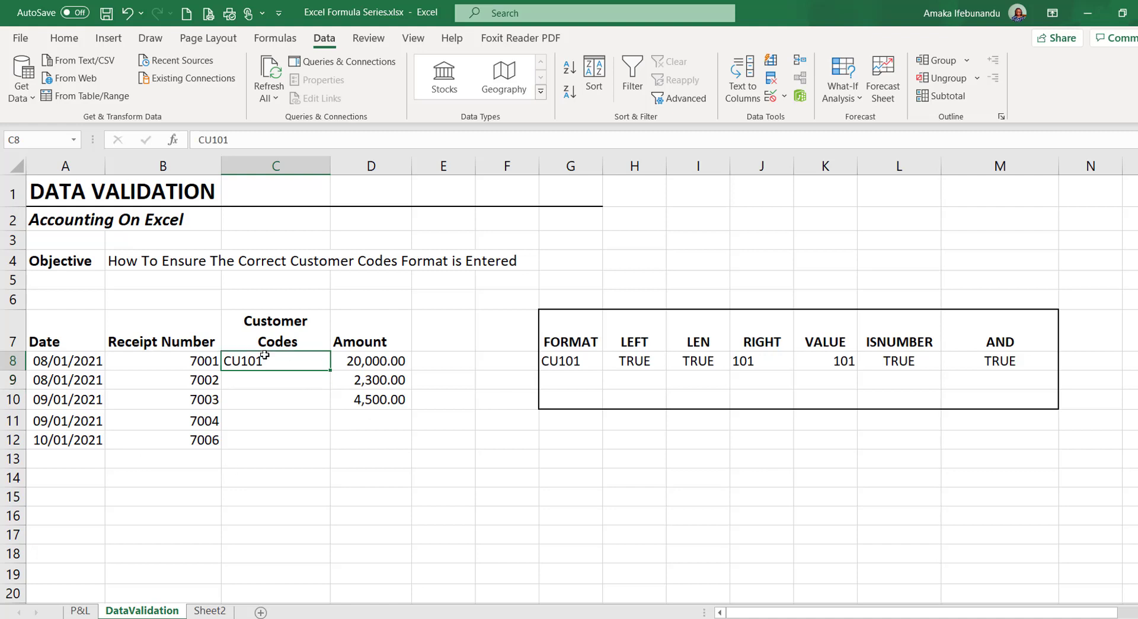
{"action": "type", "text": "CUI"}
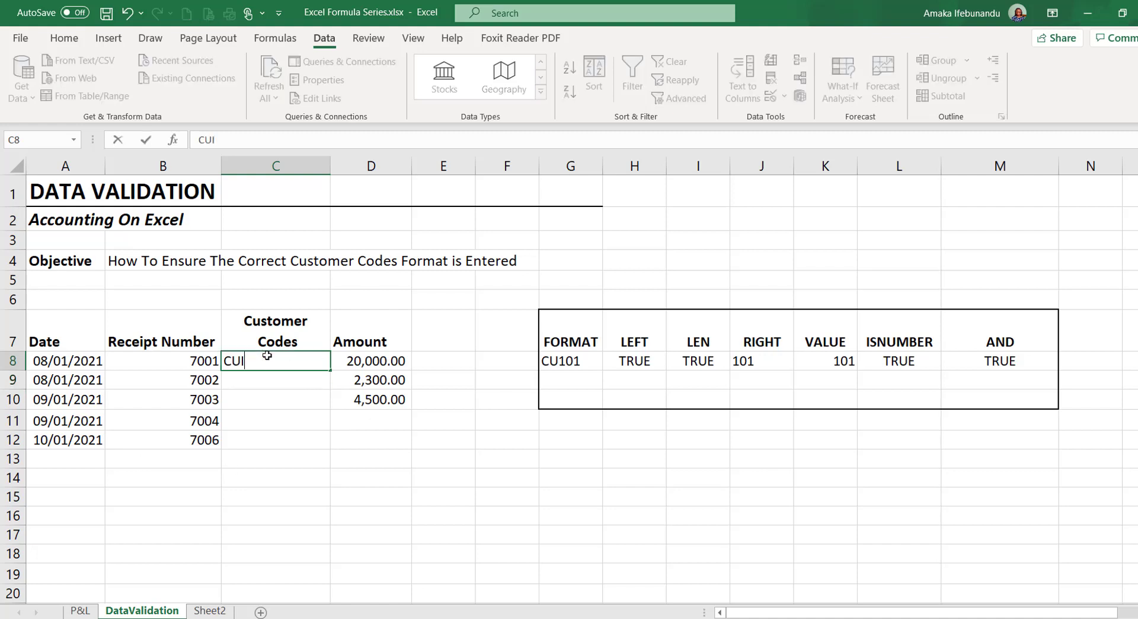
{"action": "key", "text": "BackSpace"}
{"action": "type", "text": "102"}
{"action": "key", "text": "Return"}
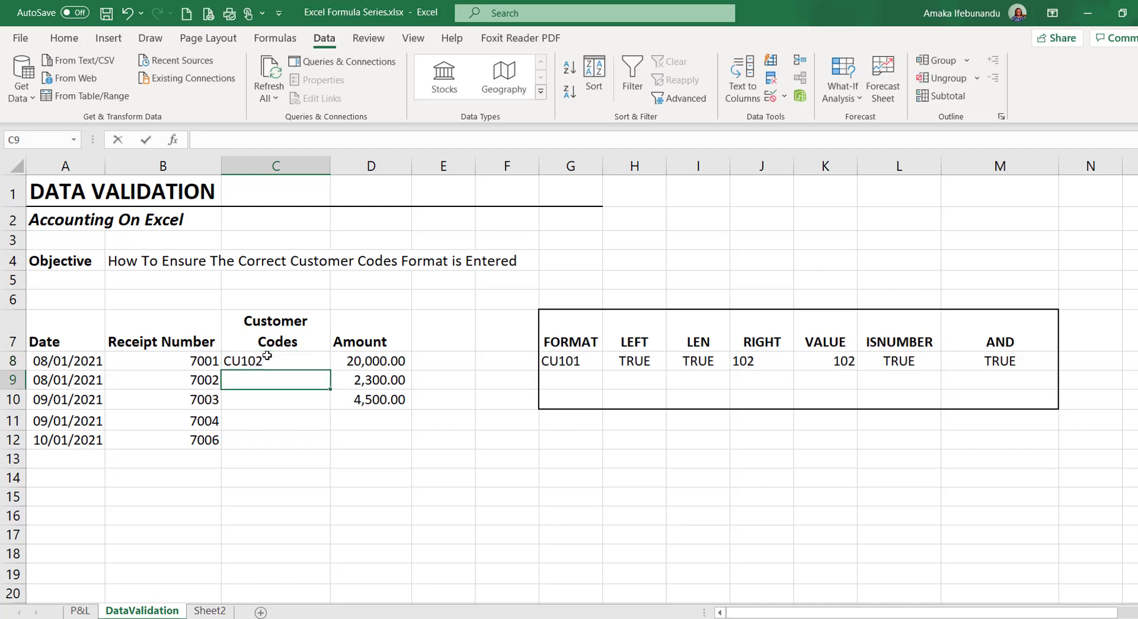
{"action": "type", "text": "CU546"}
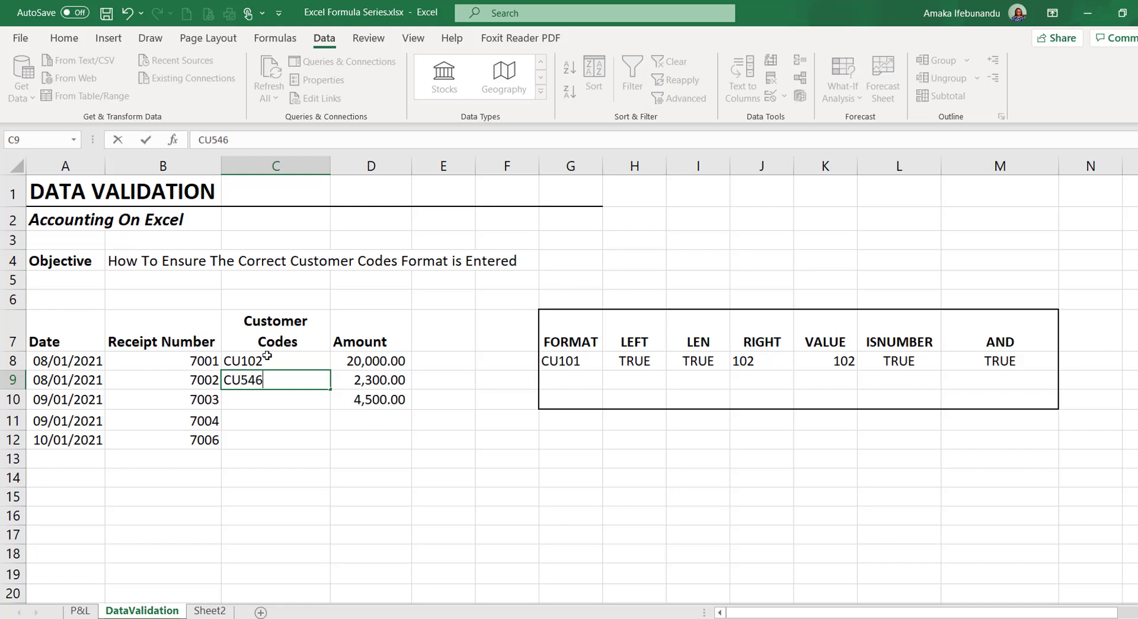
{"action": "key", "text": "Return"}
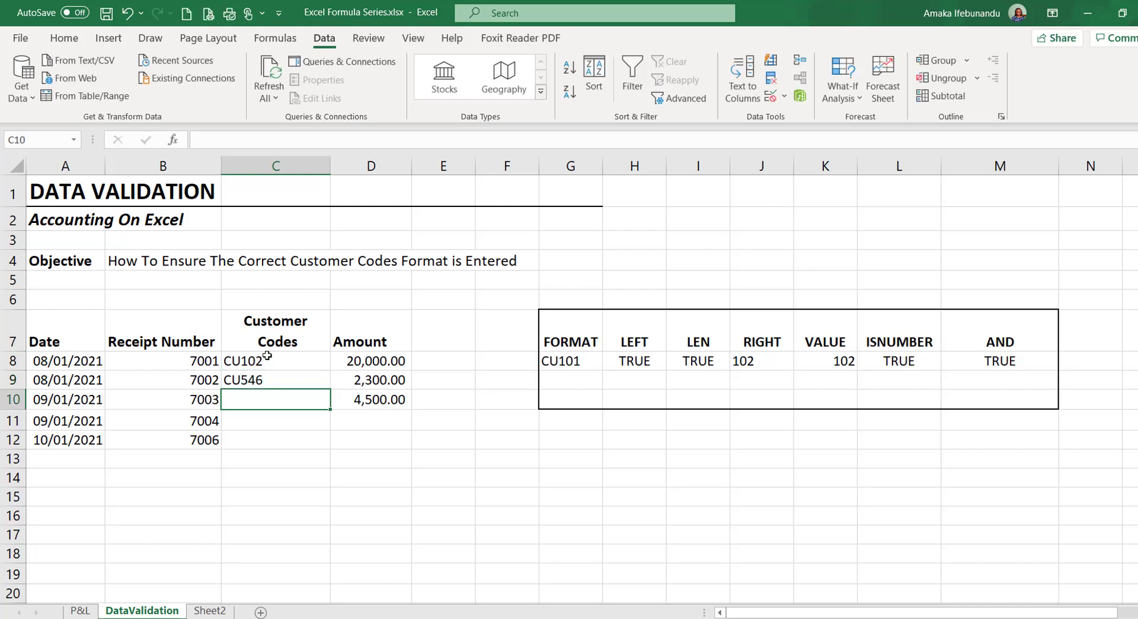
Test the validation in C10 by trying a customer code with the wrong prefix DR and three digits, then cancel the entry.
{"action": "type", "text": "DR"}
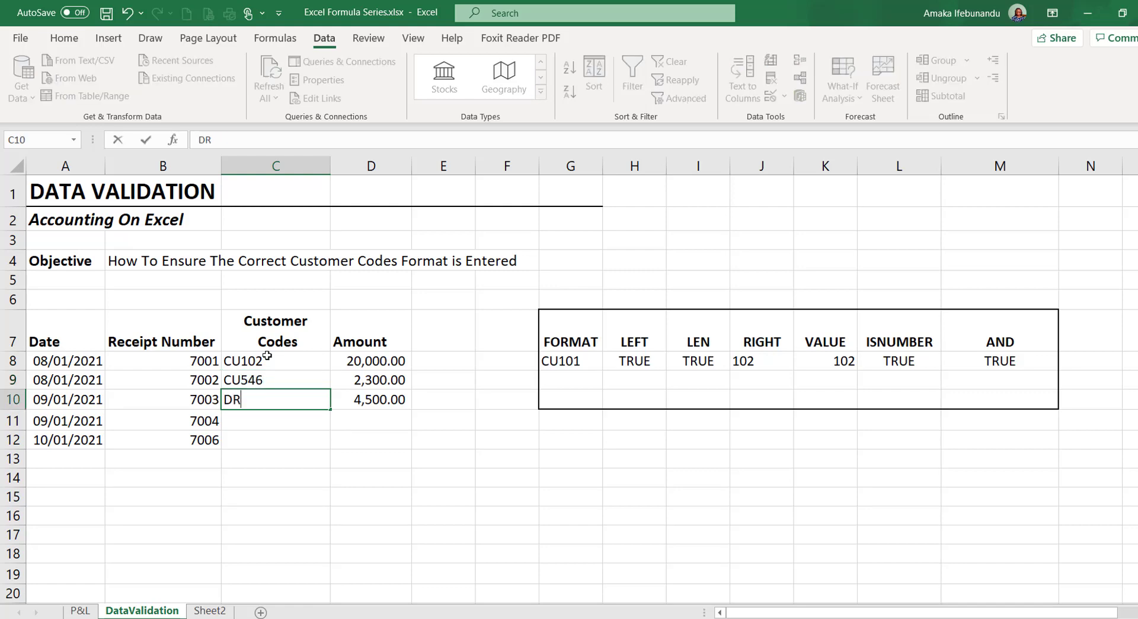
{"action": "type", "text": "102"}
{"action": "key", "text": "Return"}
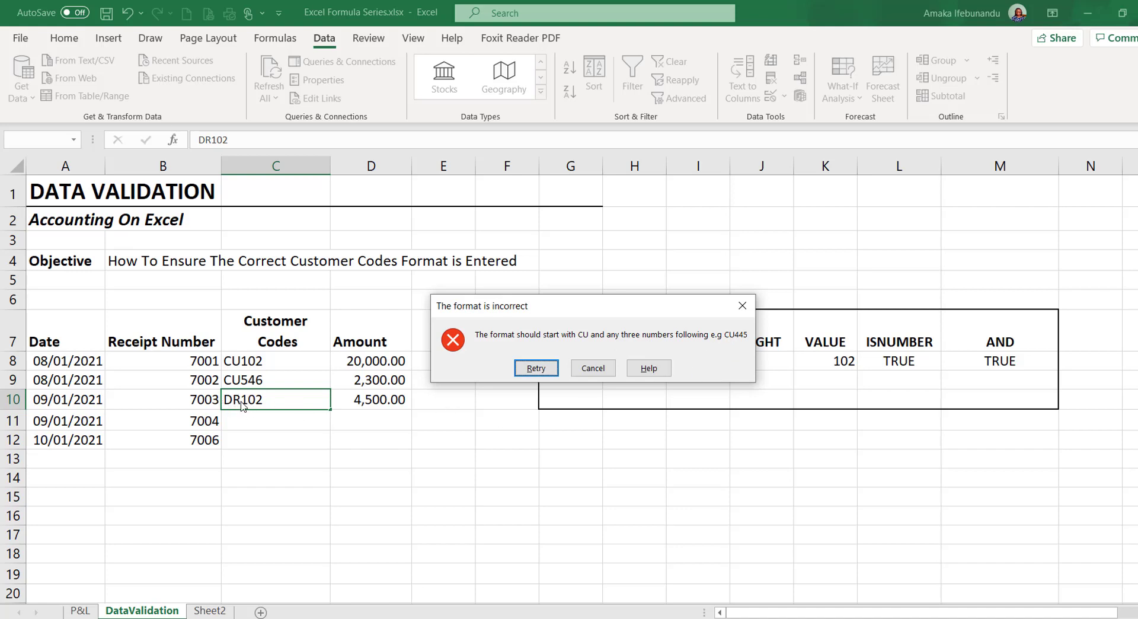
{"action": "left_click", "coordinate": [593, 369]}
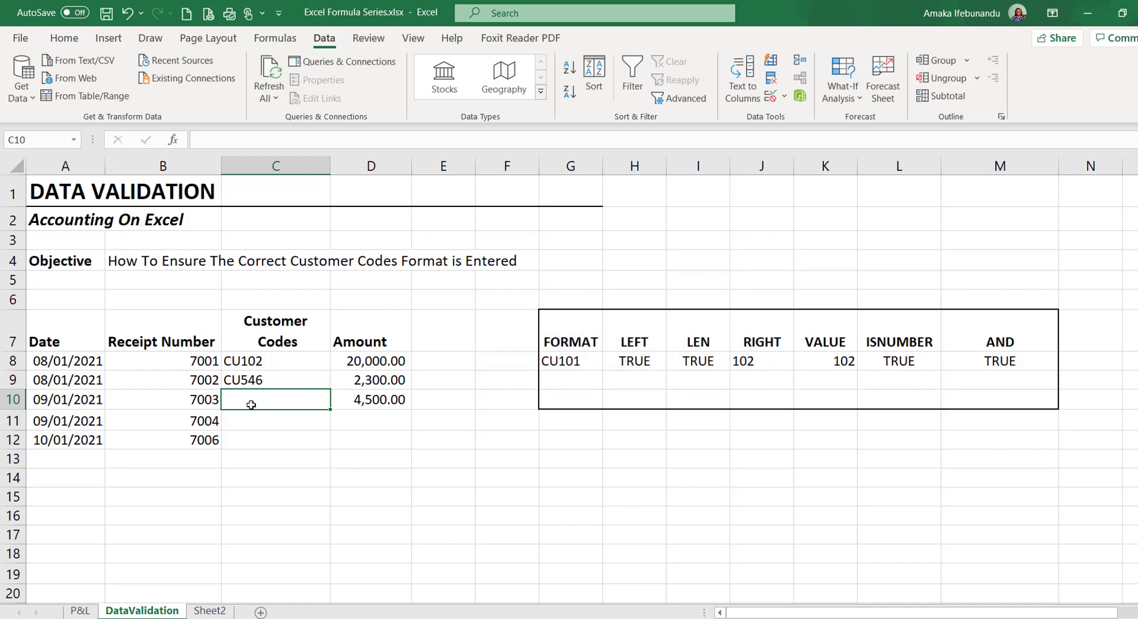
Test the validation in C10 by trying a CU code with two digits and a final letter R, then cancel the entry.
{"action": "type", "text": "CU"}
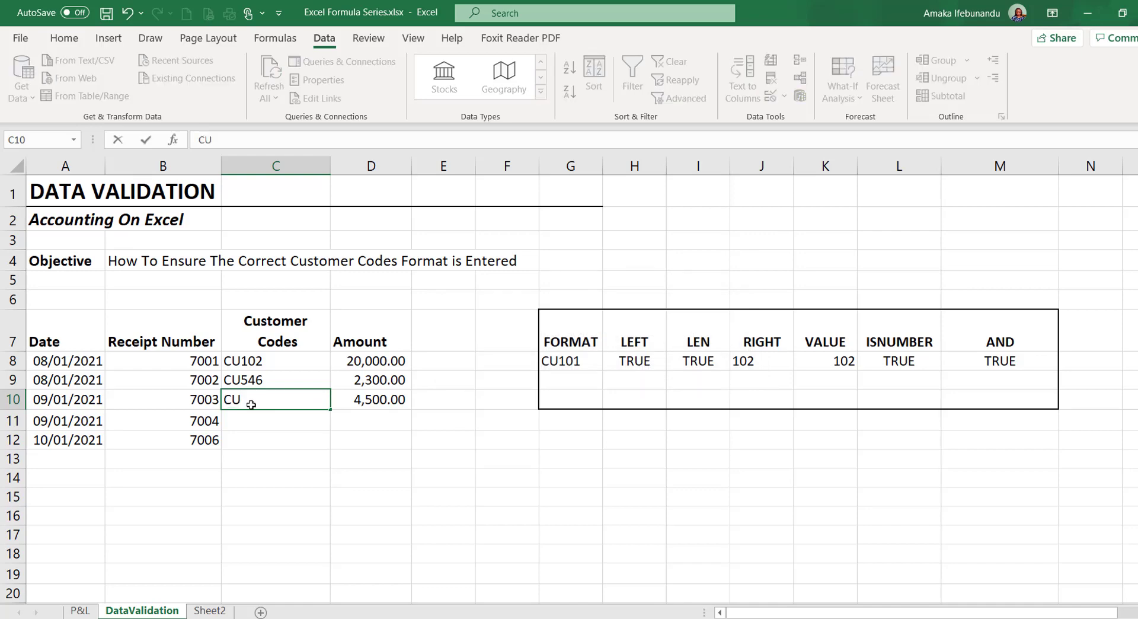
{"action": "type", "text": "12R"}
{"action": "key", "text": "Return"}
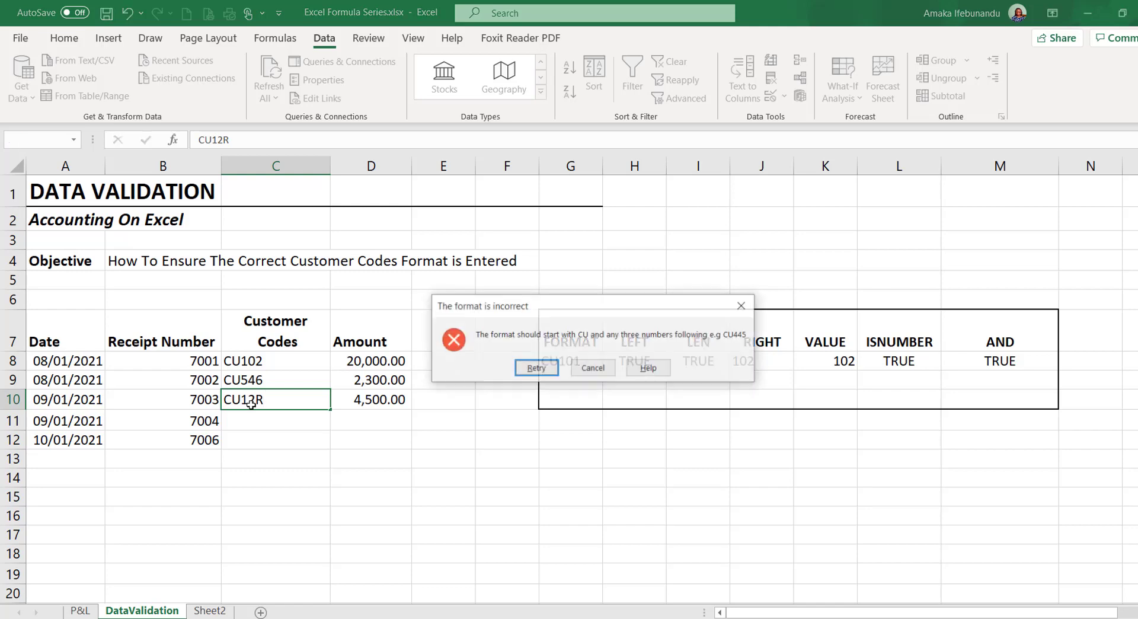
{"action": "left_click", "coordinate": [595, 369]}
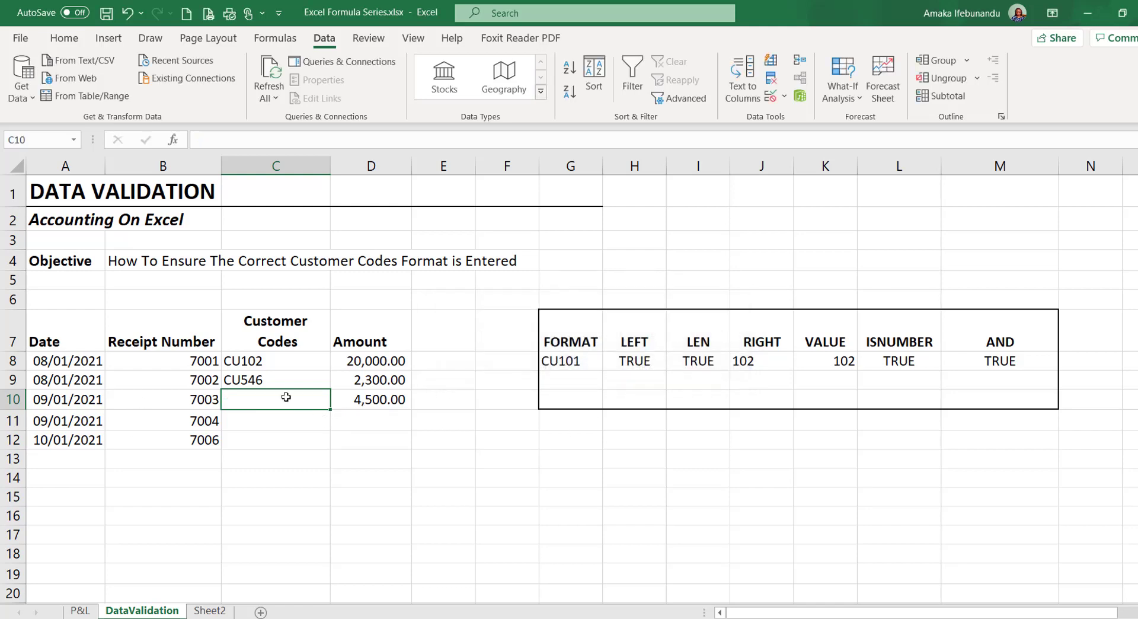
Enter a correctly formatted customer code in C10, made of CU followed by three digits.
{"action": "type", "text": "CU"}
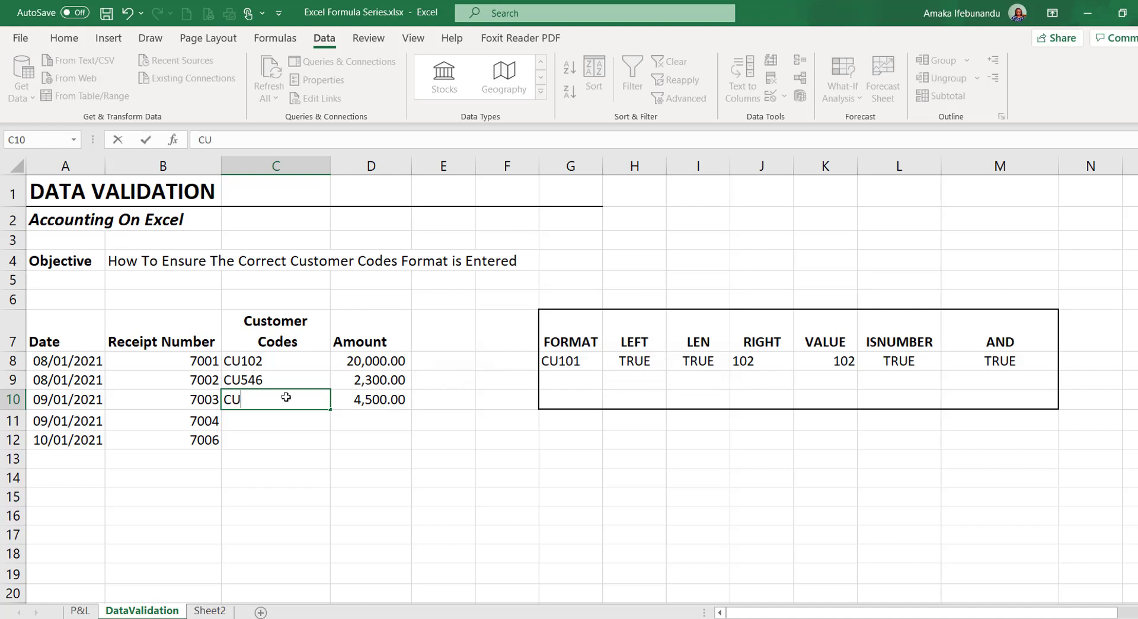
{"action": "type", "text": "777"}
{"action": "key", "text": "Return"}
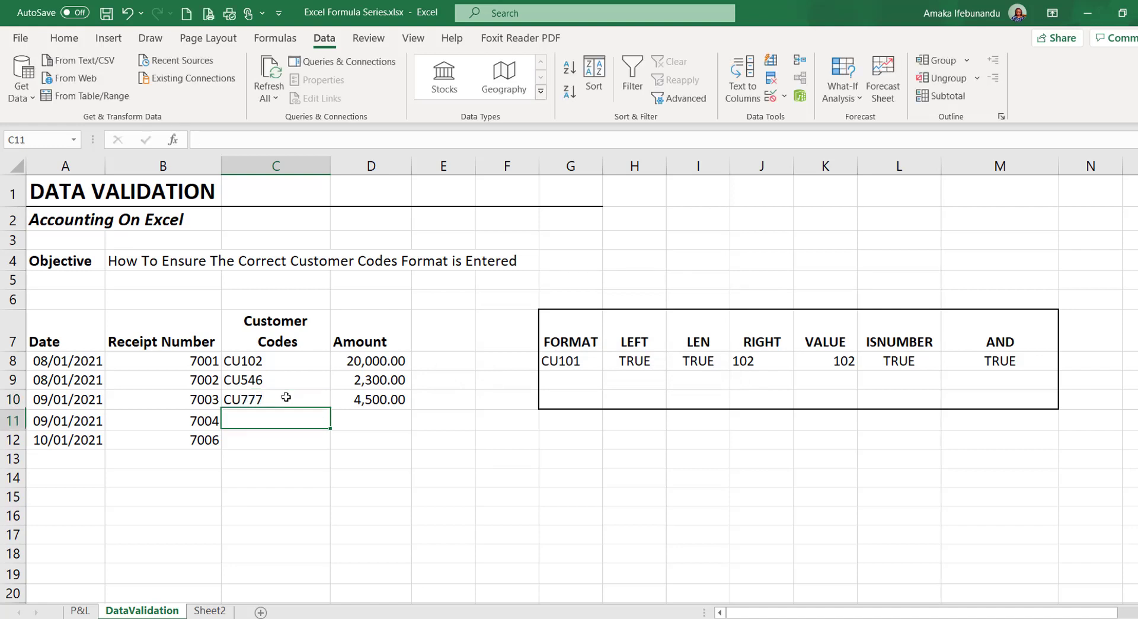